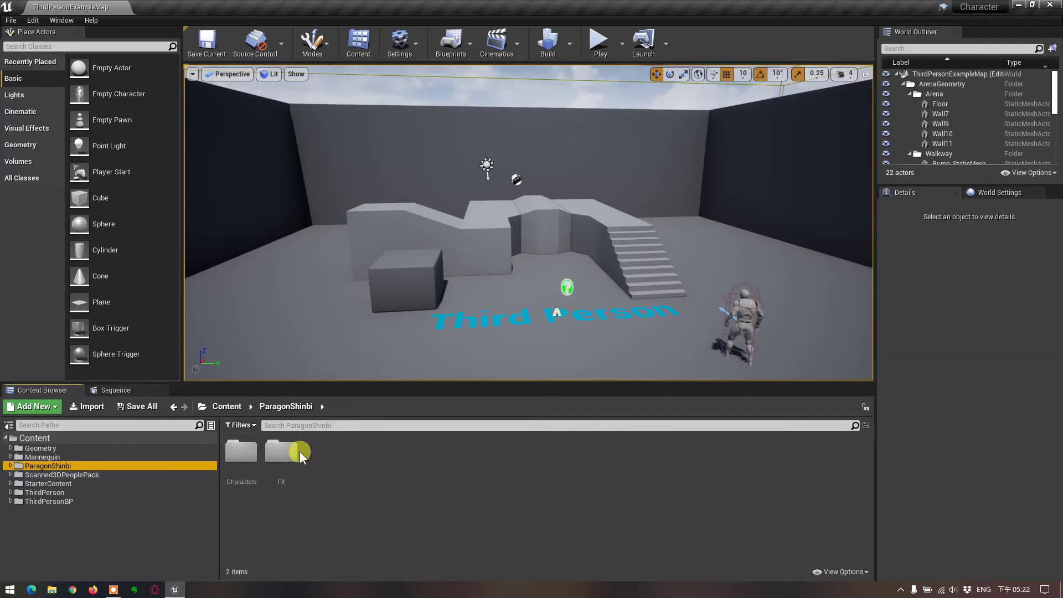
# Step: Open the SK_Mannequin mesh from the Mannequin > Character > Mesh folder and dock its editor in the main window
pyautogui.click(71, 455)
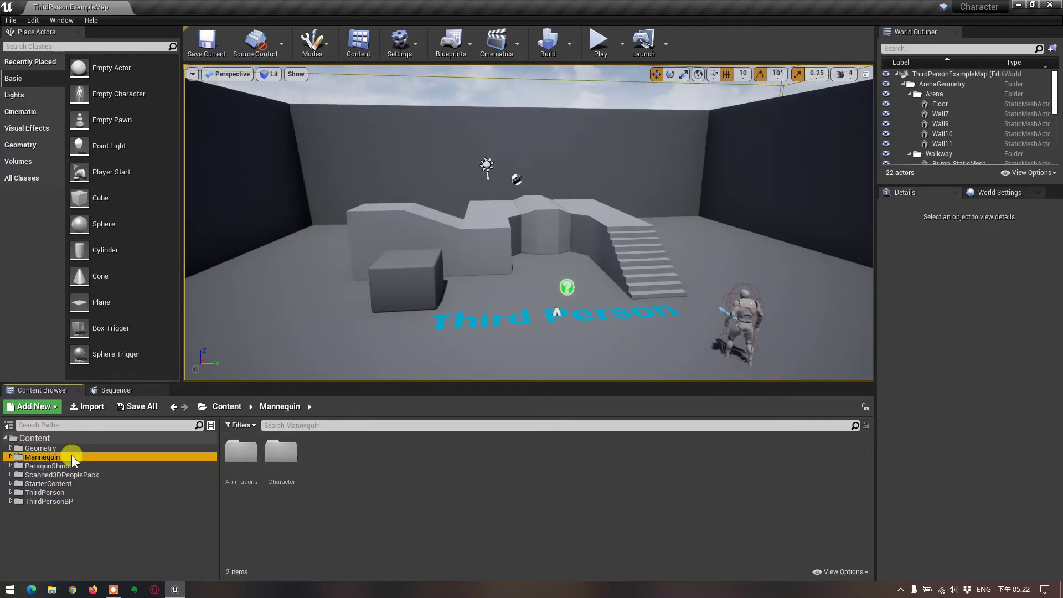
pyautogui.doubleClick(72, 455)
pyautogui.doubleClick(281, 452)
pyautogui.click(254, 455)
pyautogui.doubleClick(281, 451)
pyautogui.doubleClick(238, 453)
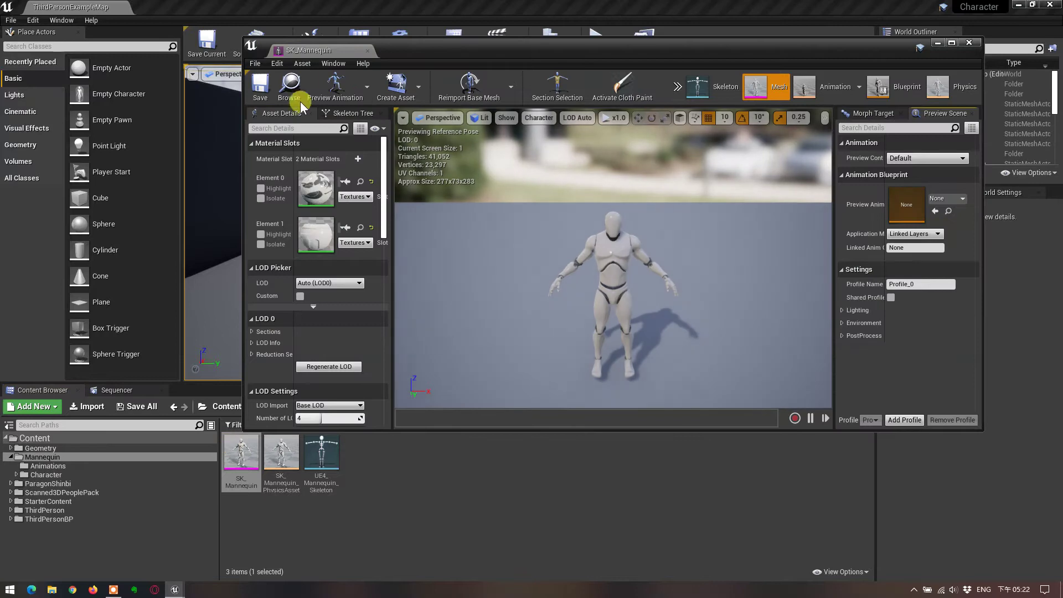
pyautogui.moveTo(319, 56); pyautogui.dragTo(311, 8)
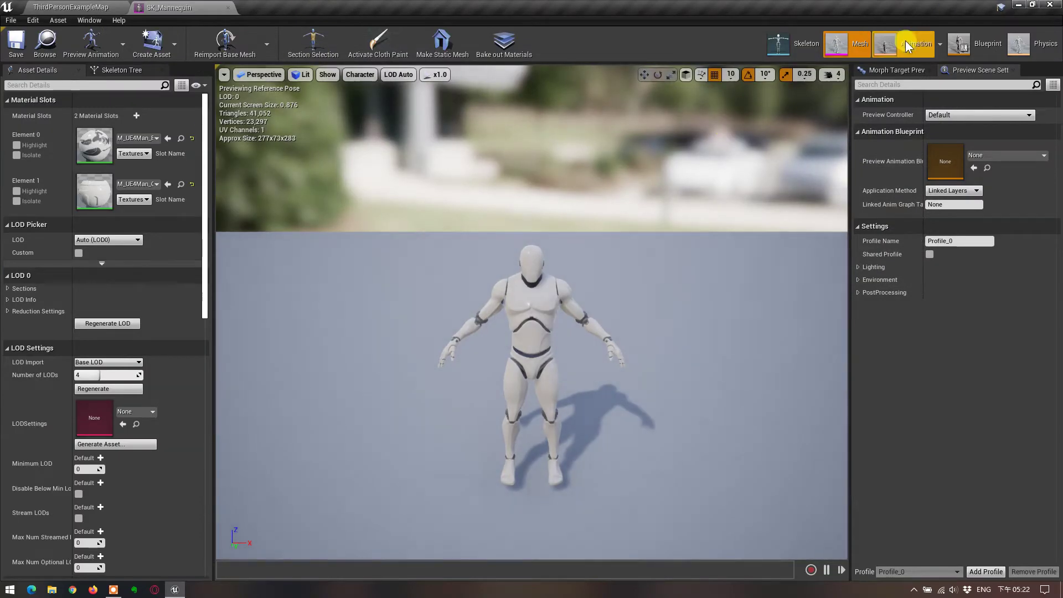
# Step: Open the mannequin's skeleton and set its bone drawing to All Hierarchy
pyautogui.click(805, 44)
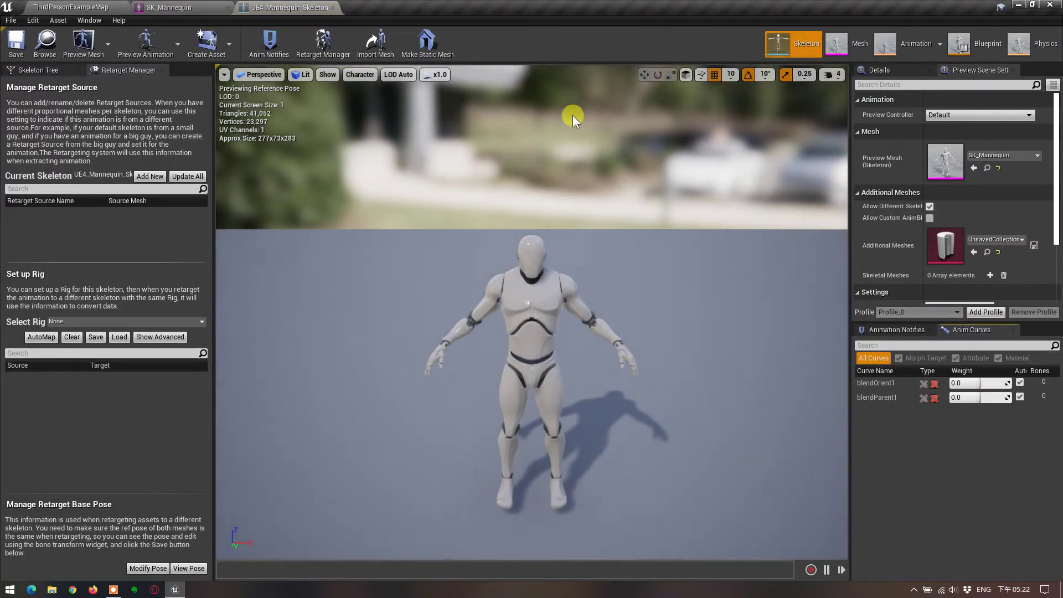
pyautogui.click(354, 77)
pyautogui.moveTo(366, 121)
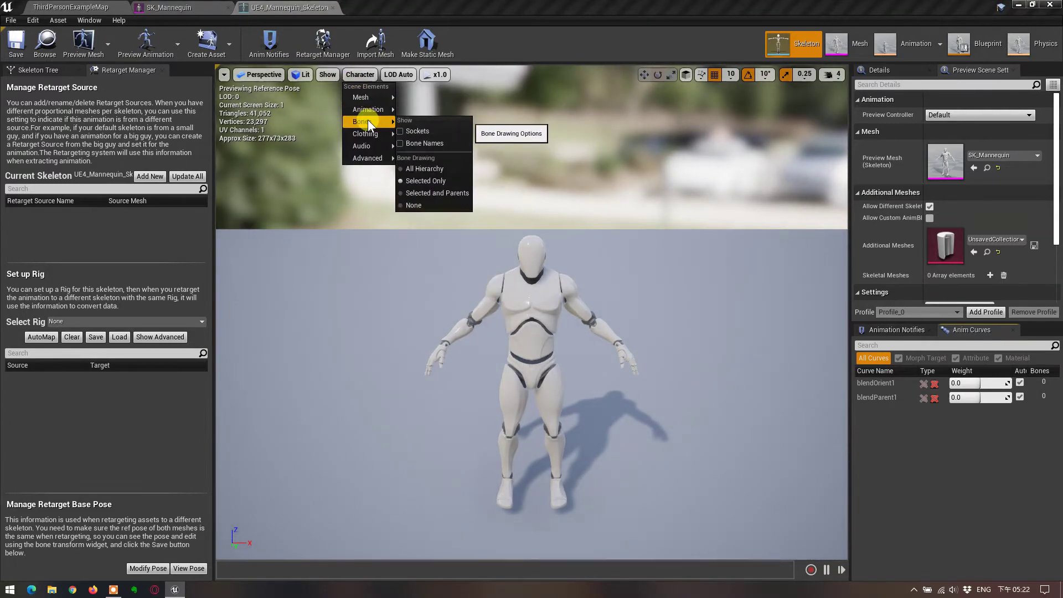
pyautogui.click(431, 168)
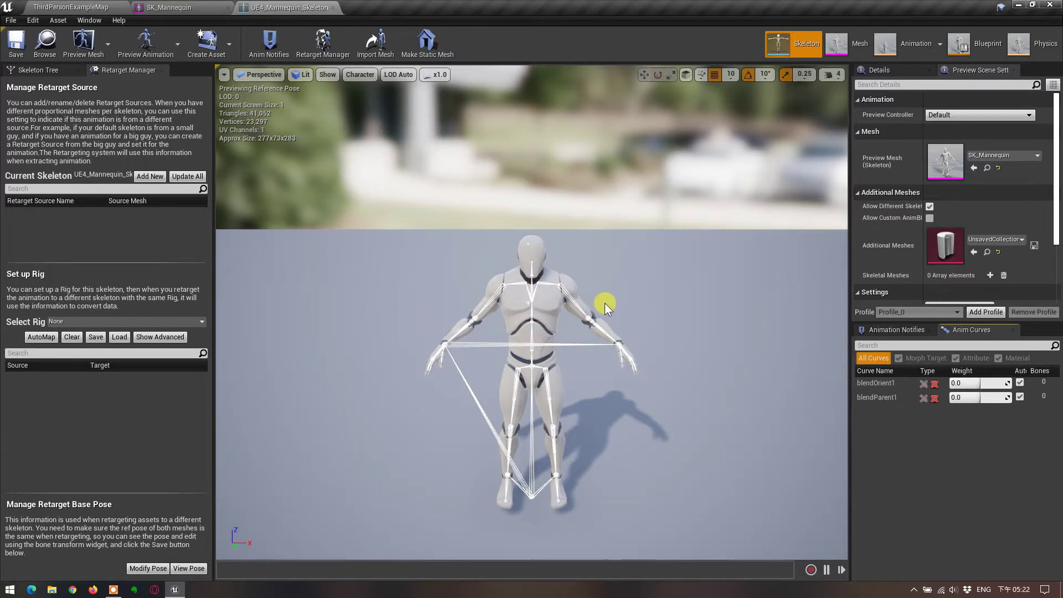
# Step: Open Shinbi_Skeleton from the ParagonShinbi > Characters > Heroes > Shinbi > Meshes folder
pyautogui.click(97, 9)
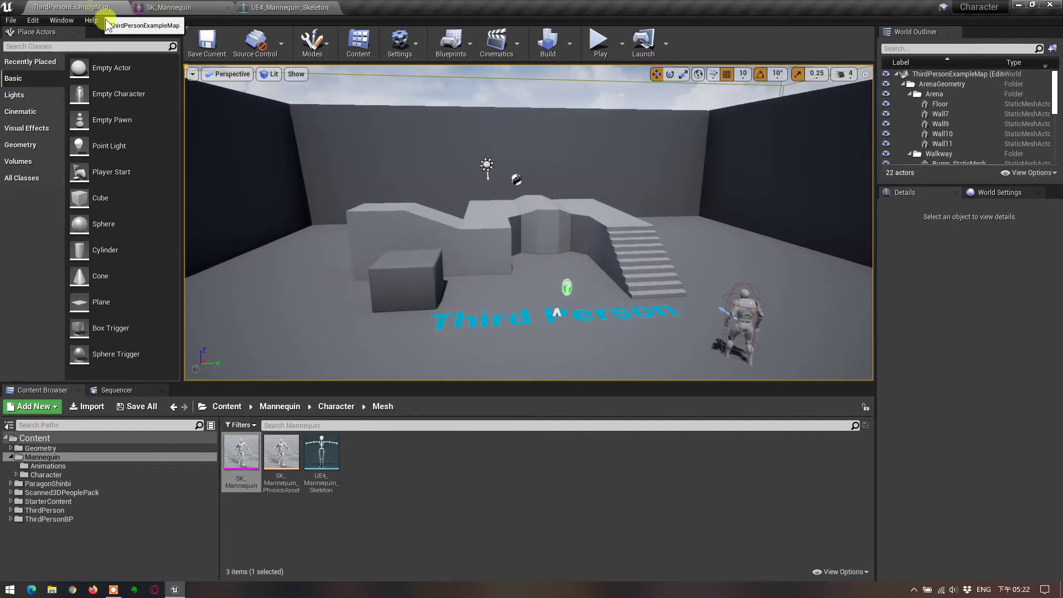
pyautogui.click(31, 485)
pyautogui.doubleClick(235, 458)
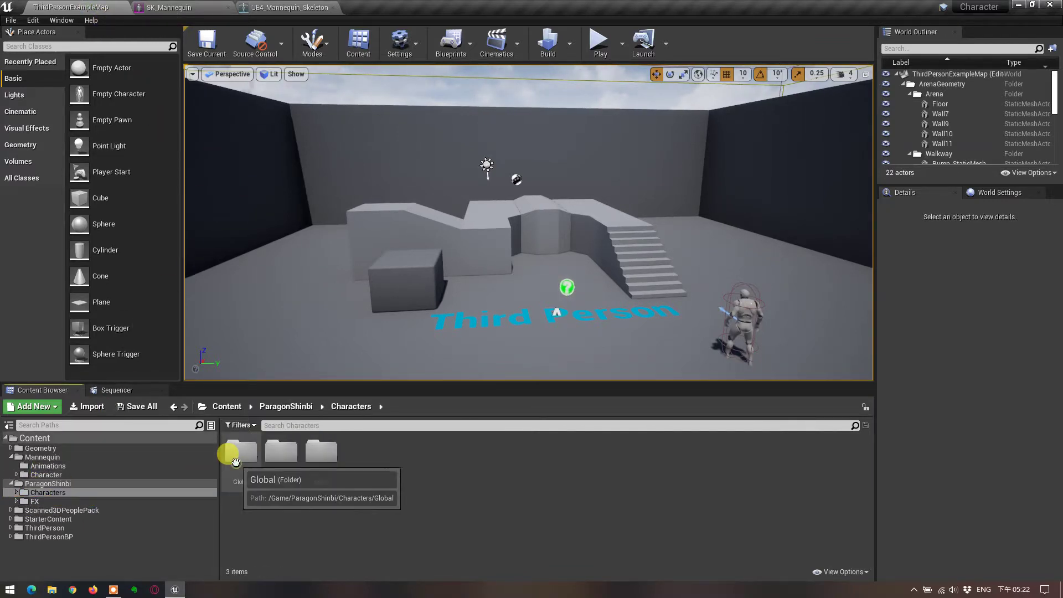
pyautogui.doubleClick(281, 455)
pyautogui.click(241, 452)
pyautogui.doubleClick(240, 452)
pyautogui.click(324, 453)
pyautogui.doubleClick(325, 458)
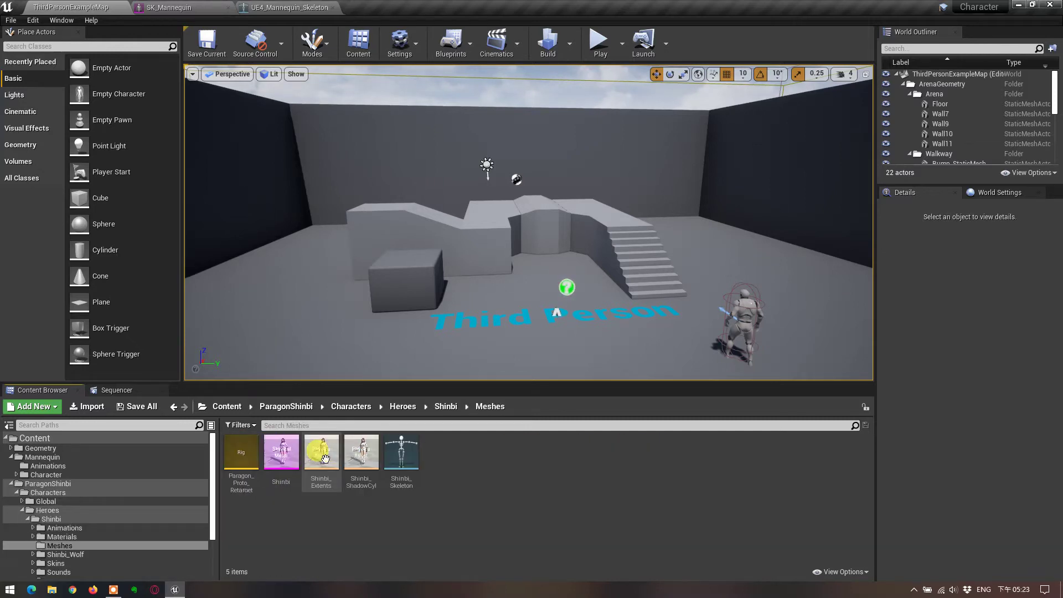
pyautogui.doubleClick(406, 459)
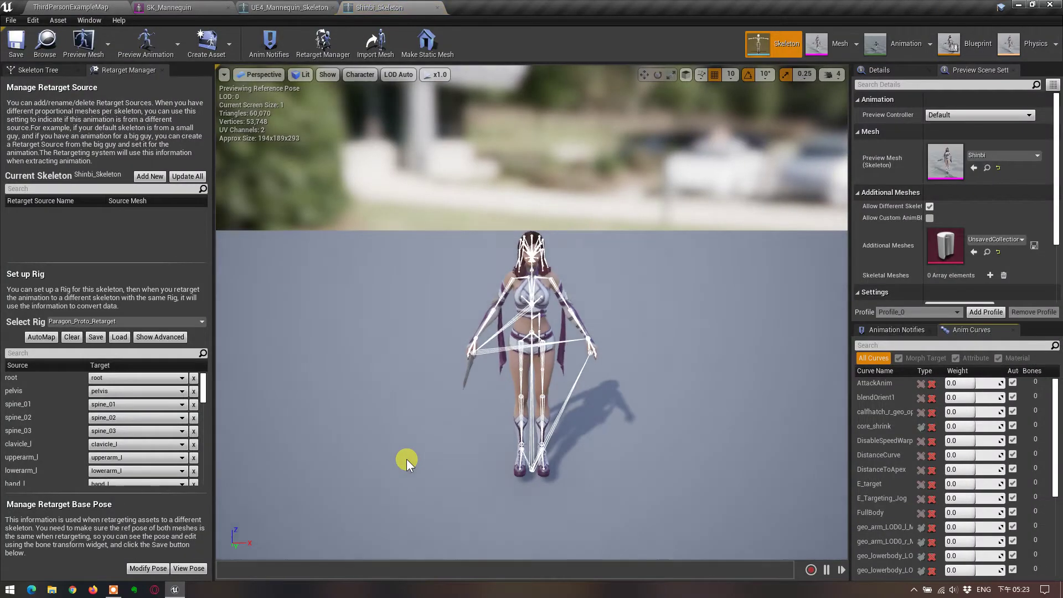
# Step: Compare the bone hierarchies of the Shinbi and UE4 mannequin skeletons, examining the head, arms and torso up close
pyautogui.scroll(2, 564, 299)
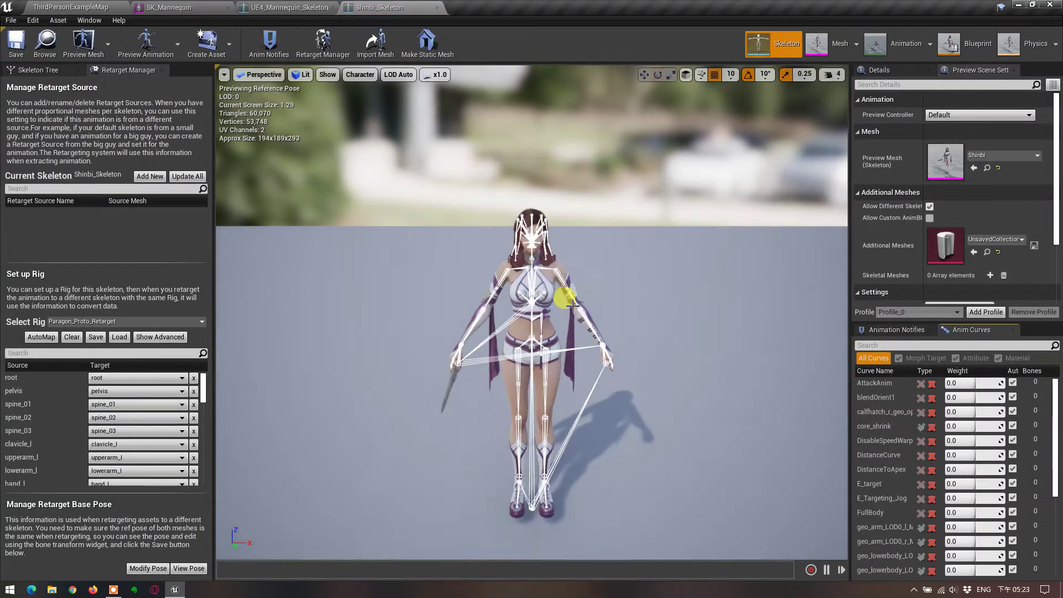
pyautogui.scroll(5, 564, 299)
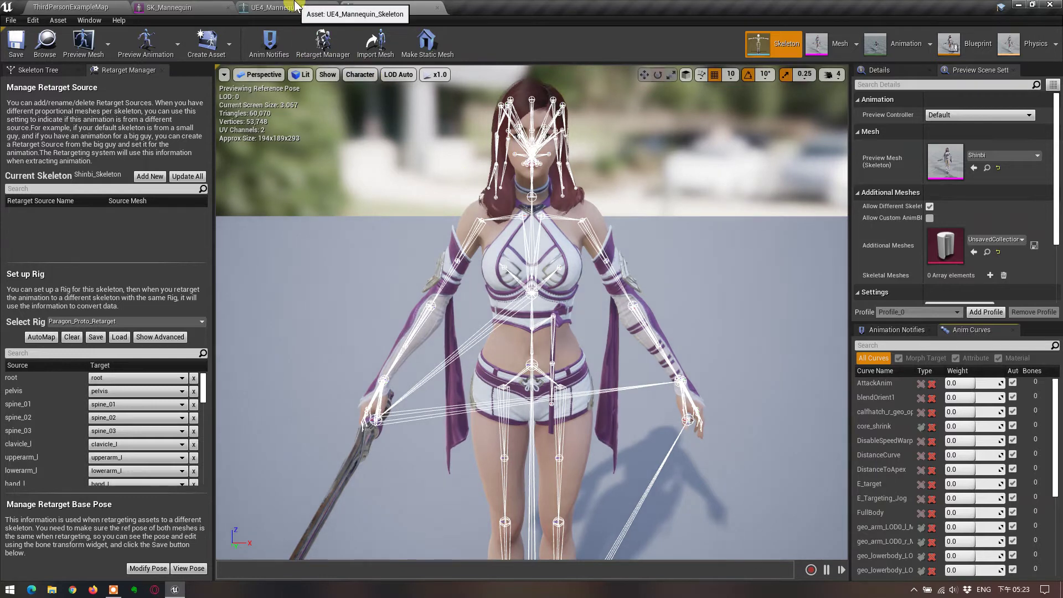
pyautogui.click(296, 7)
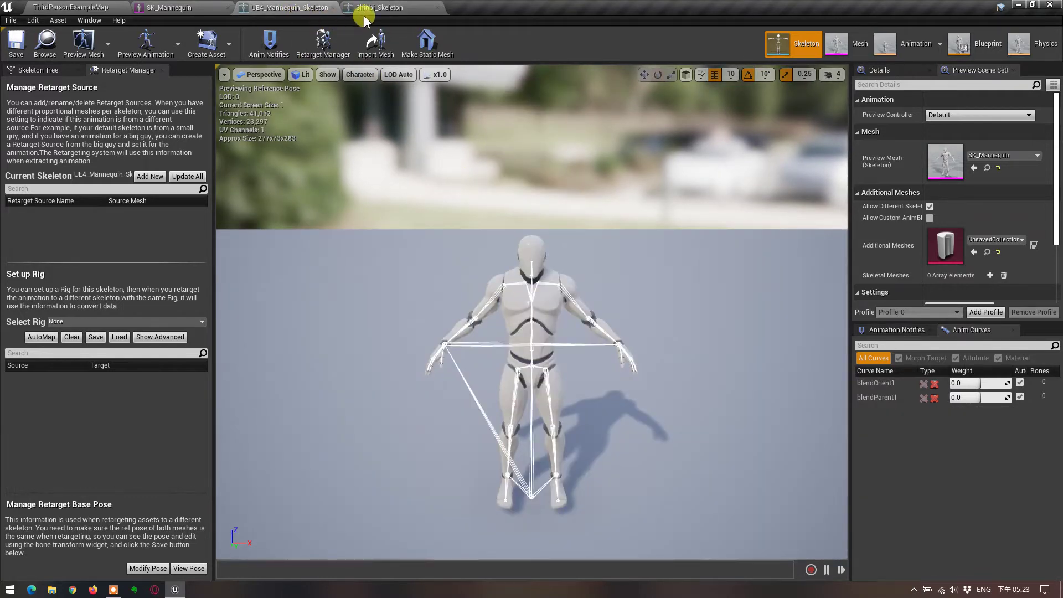
pyautogui.click(380, 10)
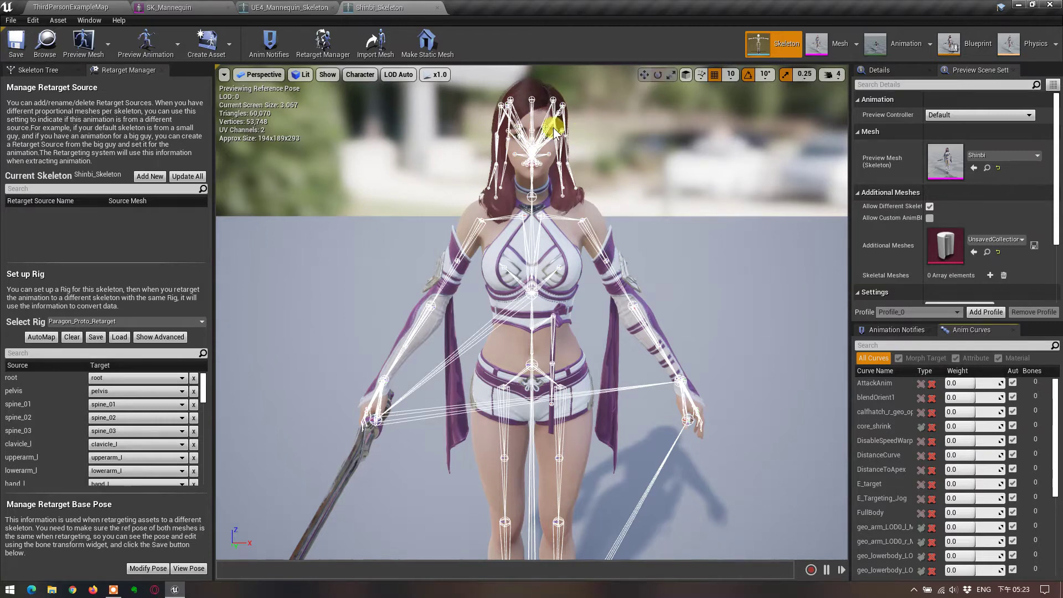
pyautogui.click(319, 7)
pyautogui.scroll(2, 430, 178)
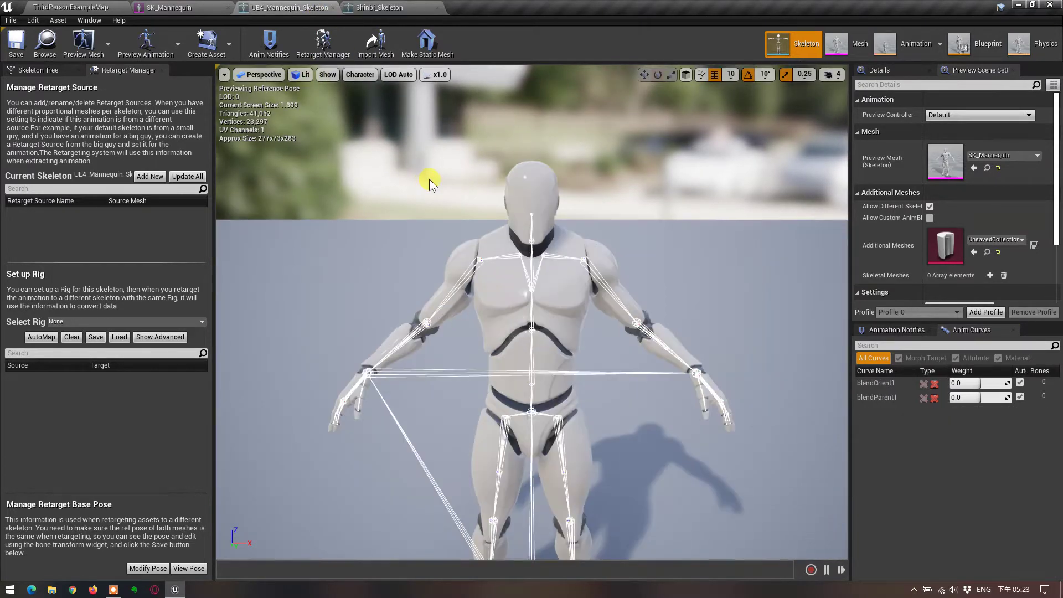
pyautogui.scroll(3, 430, 178)
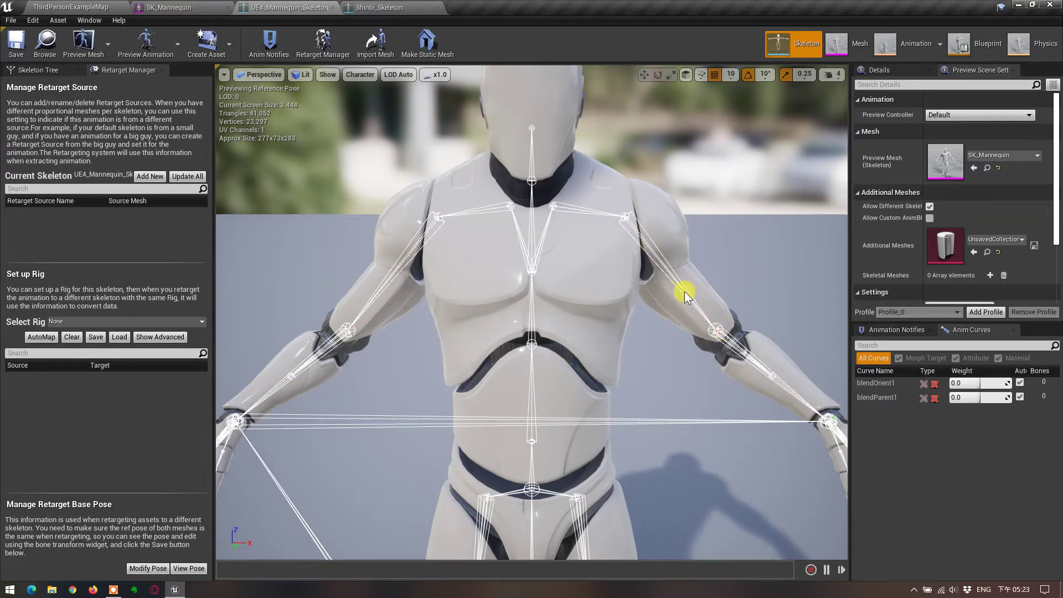
pyautogui.click(391, 7)
pyautogui.scroll(5, 605, 242)
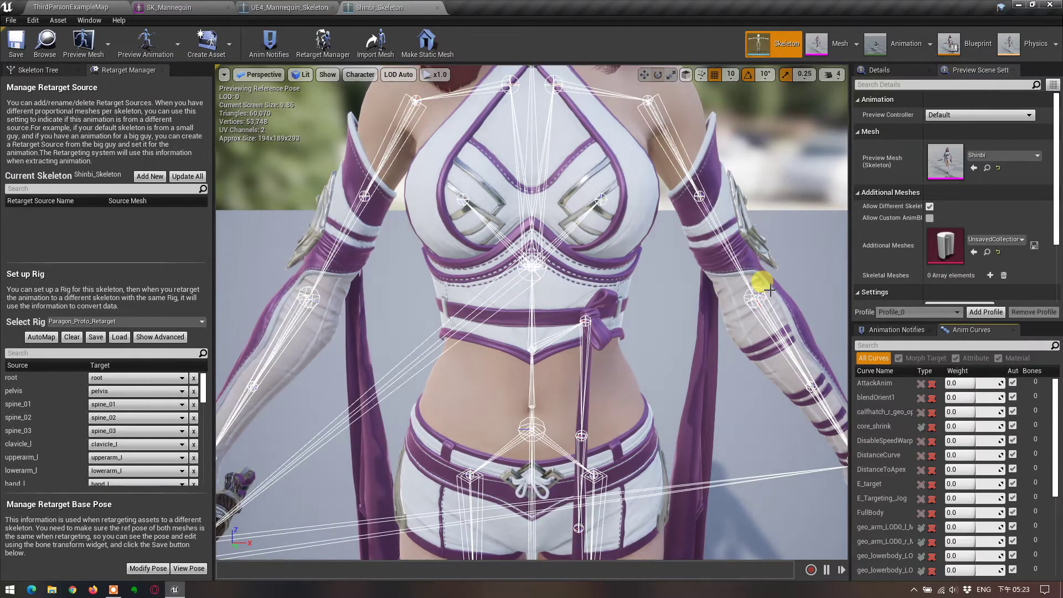
pyautogui.scroll(-5, 770, 288)
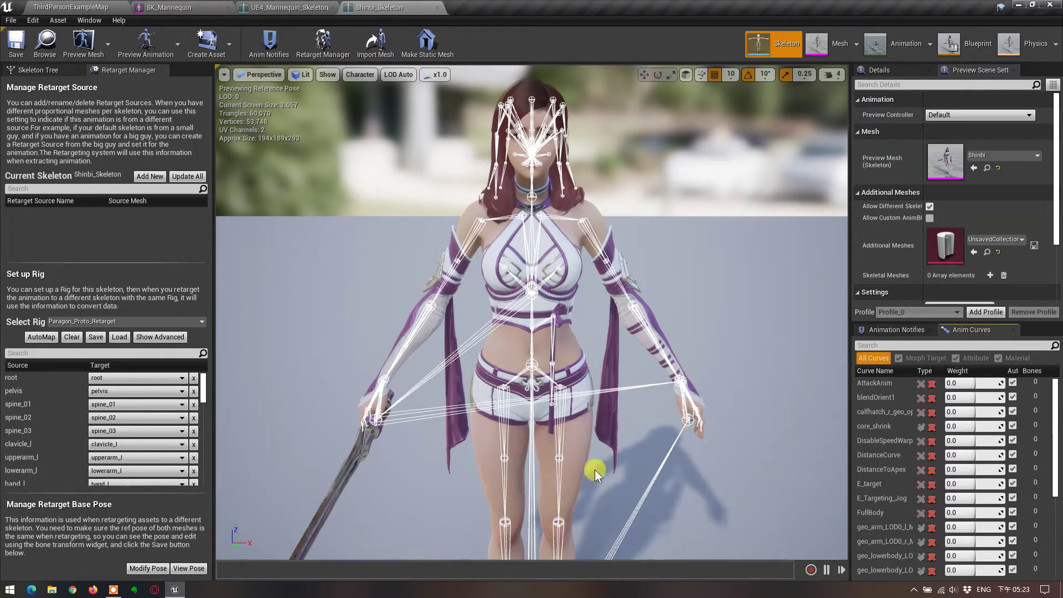
pyautogui.click(279, 10)
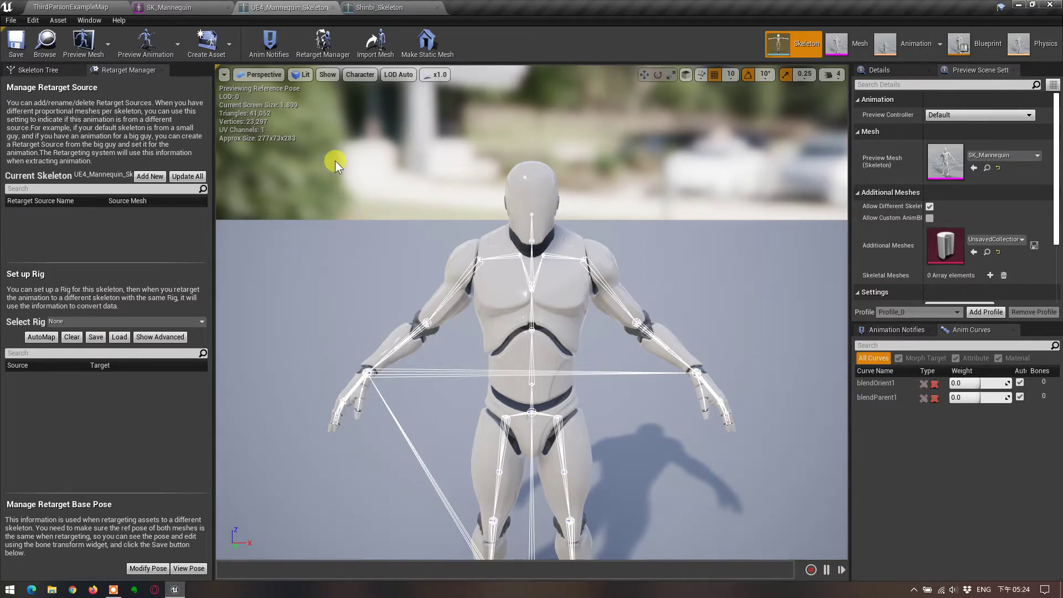
# Step: Place ShinbiPlayerCharacter from the ParagonShinbi > Characters > Heroes > Shinbi folder into the level beside the third-person mannequin
pyautogui.click(62, 7)
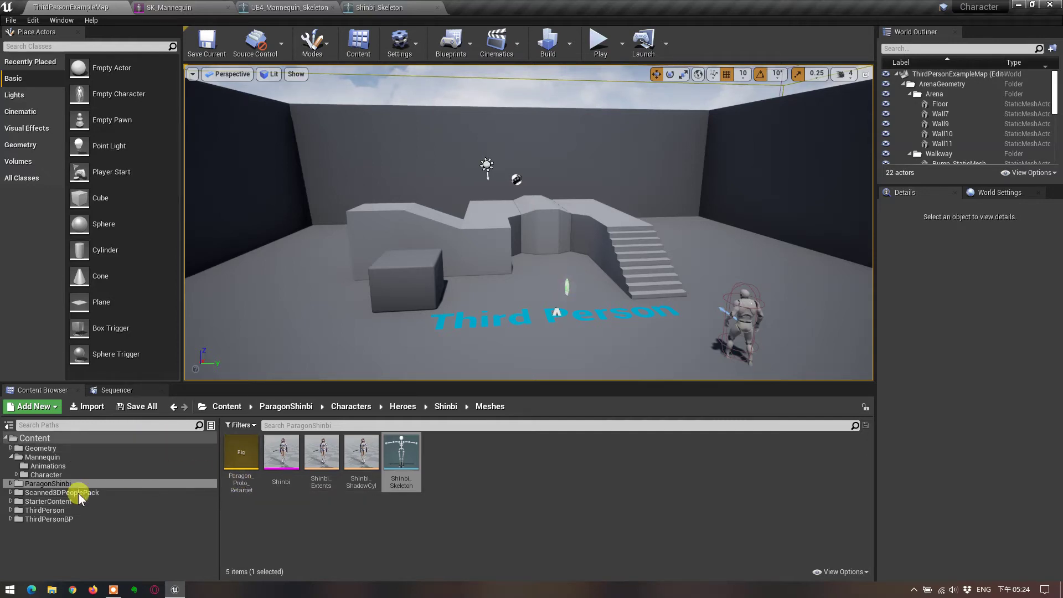
pyautogui.click(58, 477)
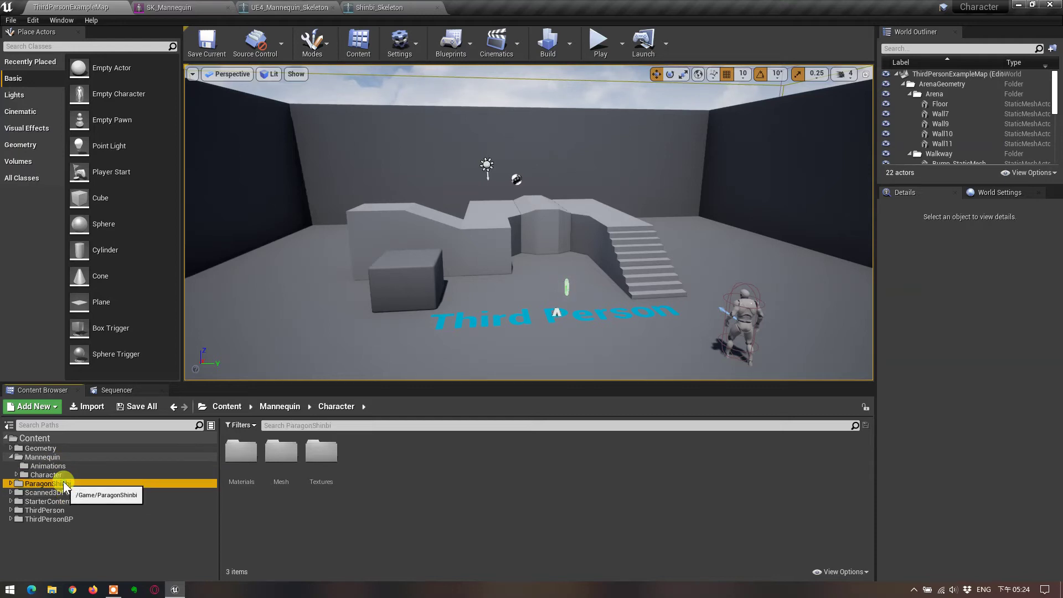
pyautogui.click(62, 483)
pyautogui.click(242, 464)
pyautogui.doubleClick(242, 464)
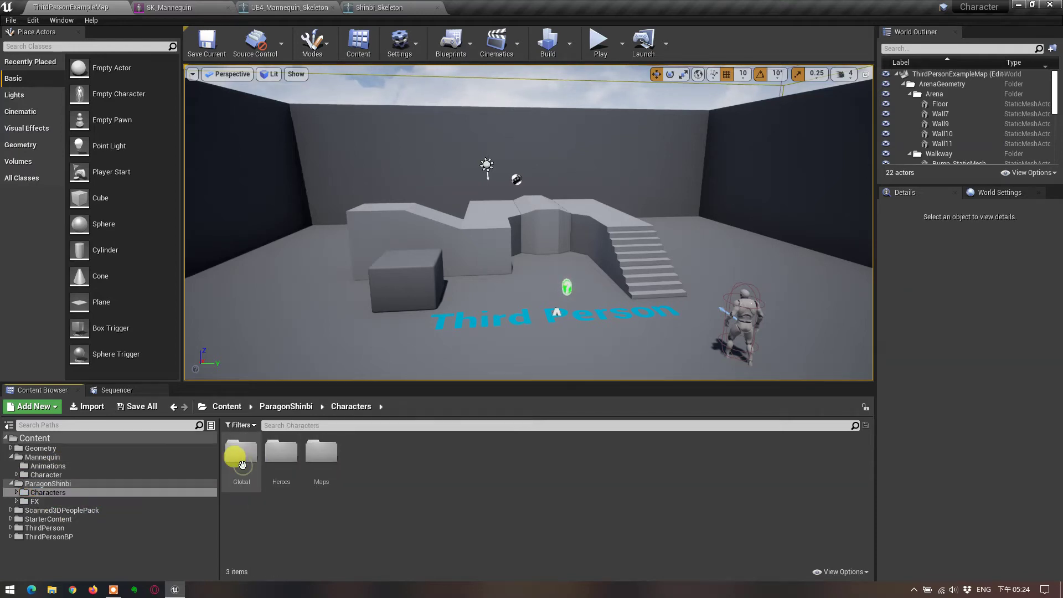
pyautogui.doubleClick(280, 452)
pyautogui.doubleClick(241, 453)
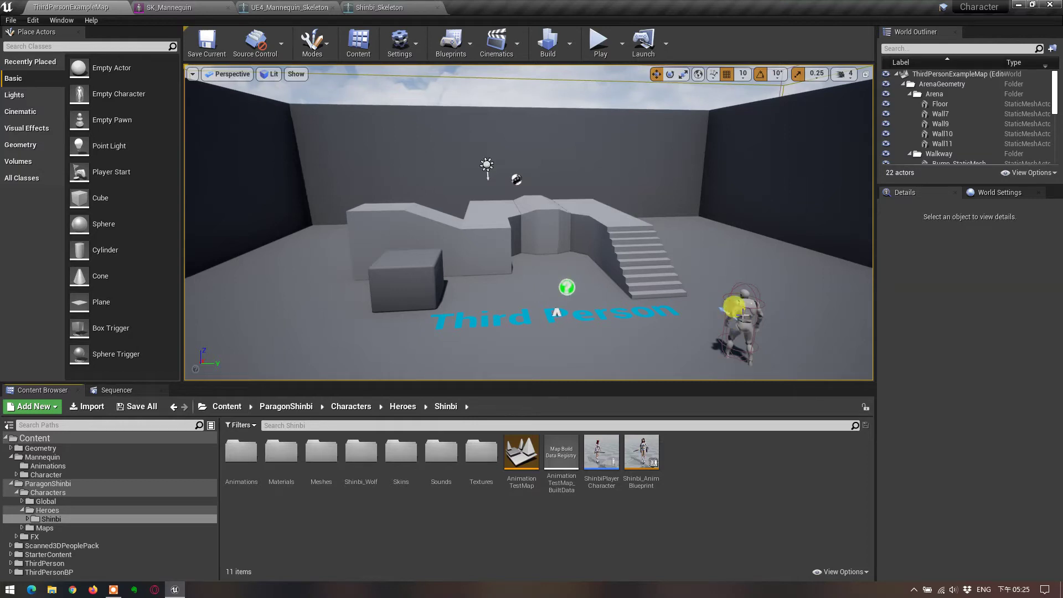
pyautogui.click(606, 451)
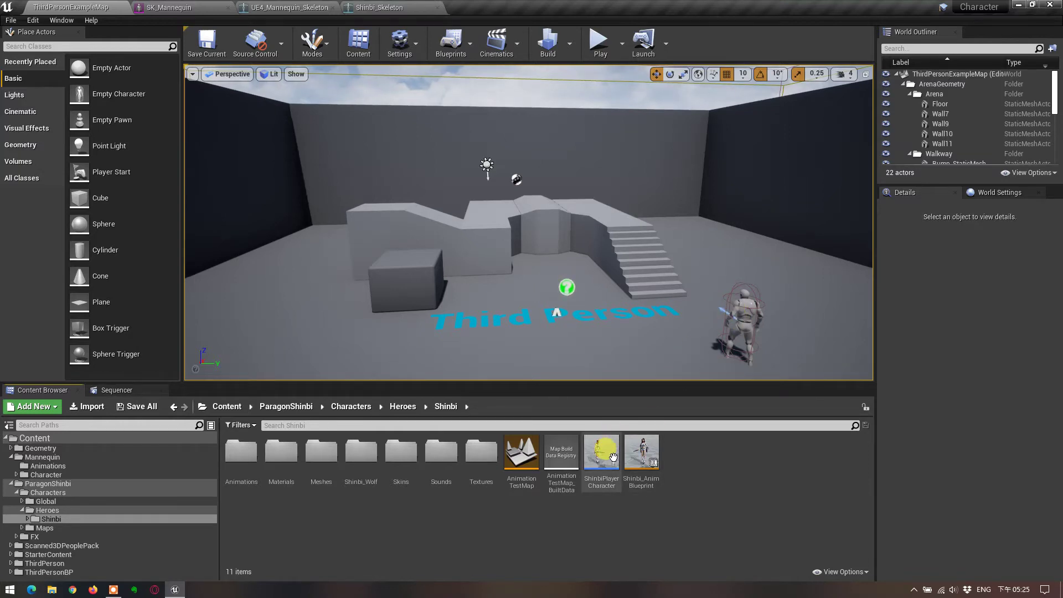
pyautogui.moveTo(628, 391); pyautogui.dragTo(664, 347)
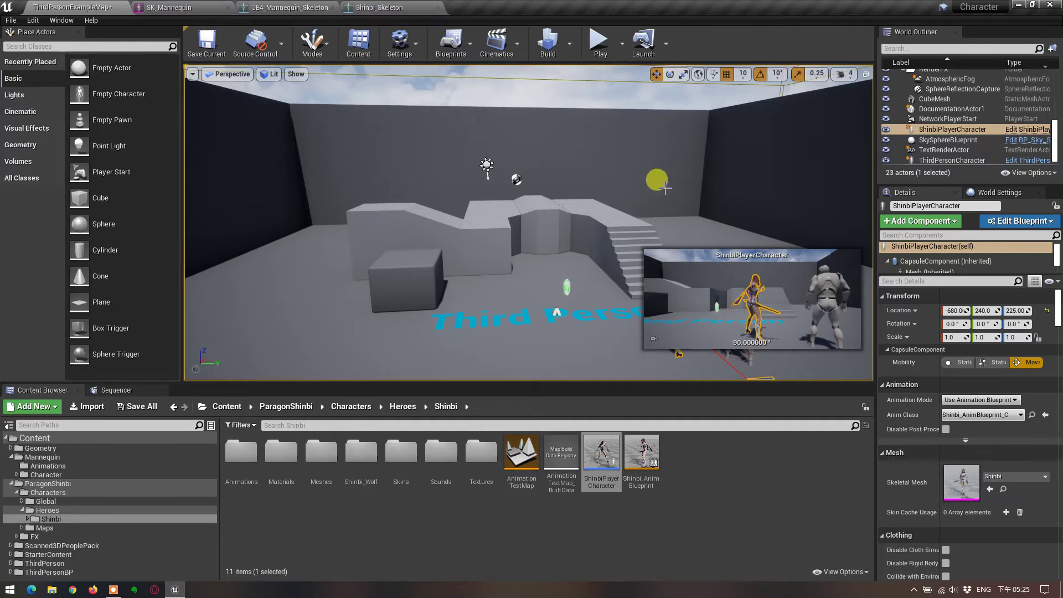
# Step: Play the level, run the mannequin up the stairs and around Shinbi to test which character is controlled, and stop playing
pyautogui.click(601, 43)
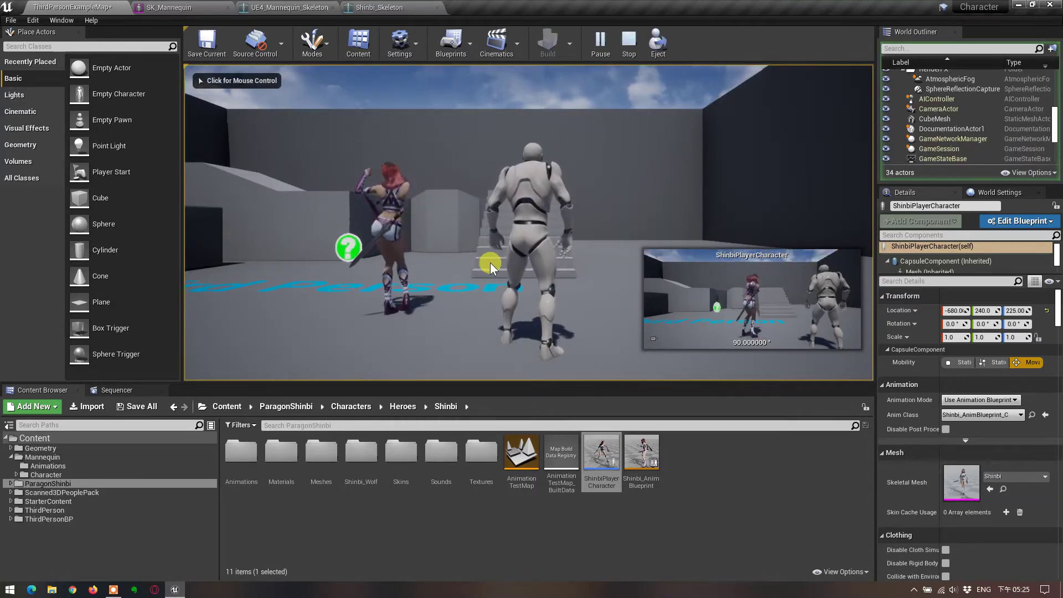
pyautogui.click(455, 290)
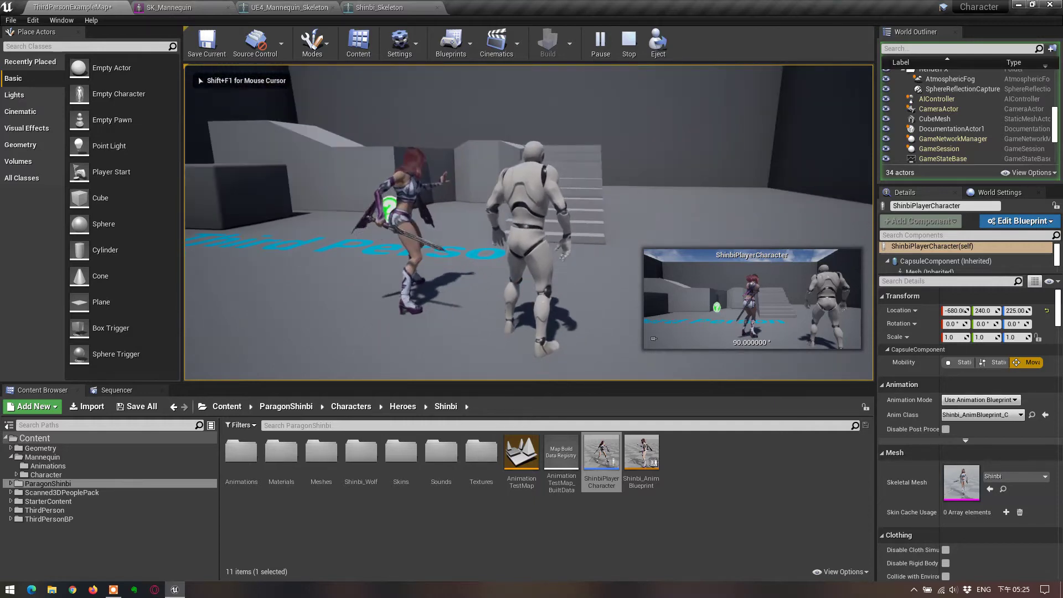
pyautogui.press('w')
pyautogui.press('w')
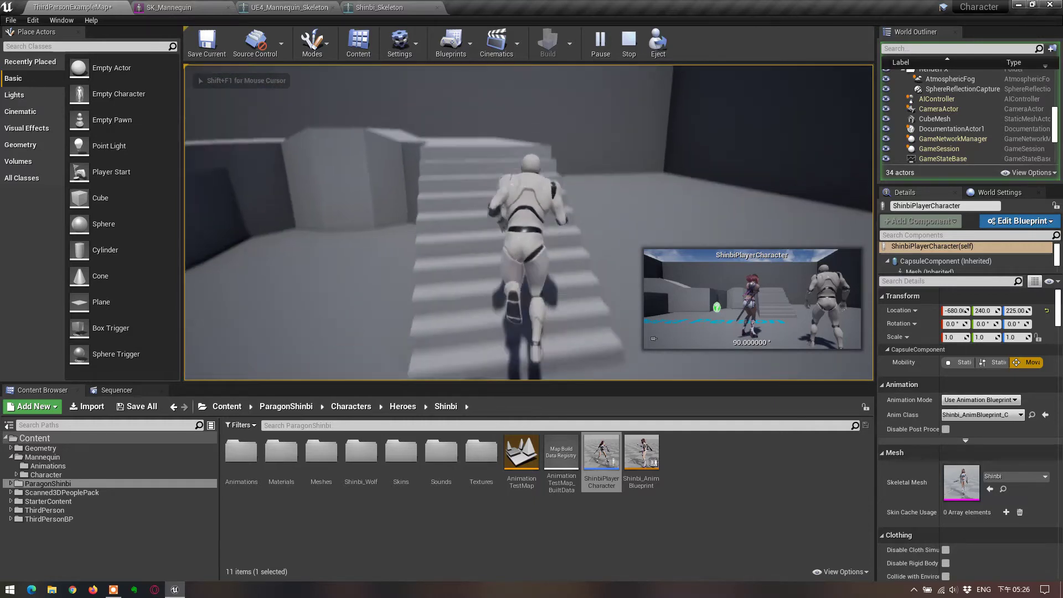
pyautogui.press('w')
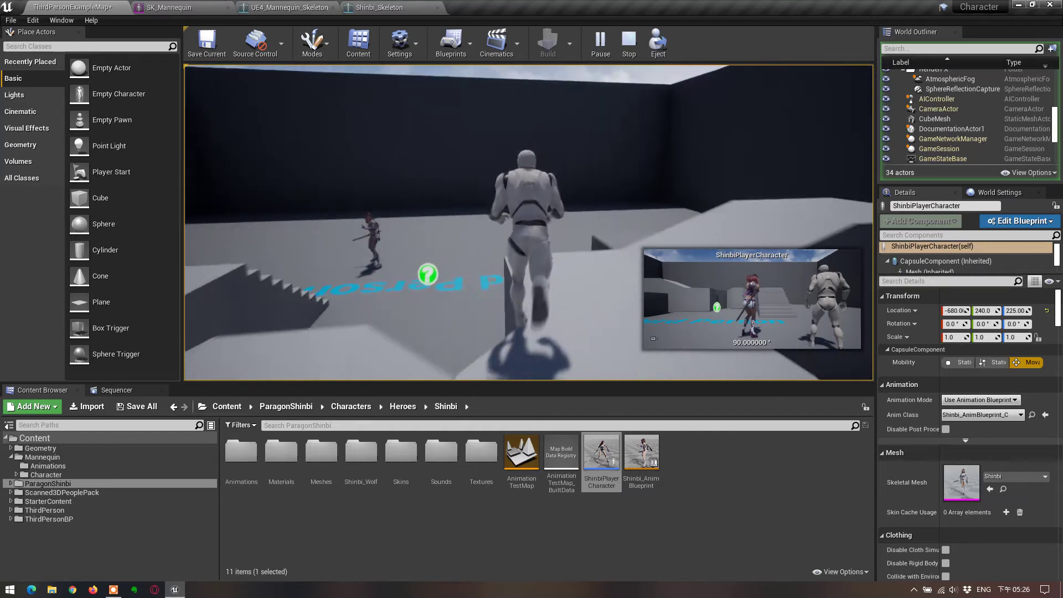
pyautogui.press('w')
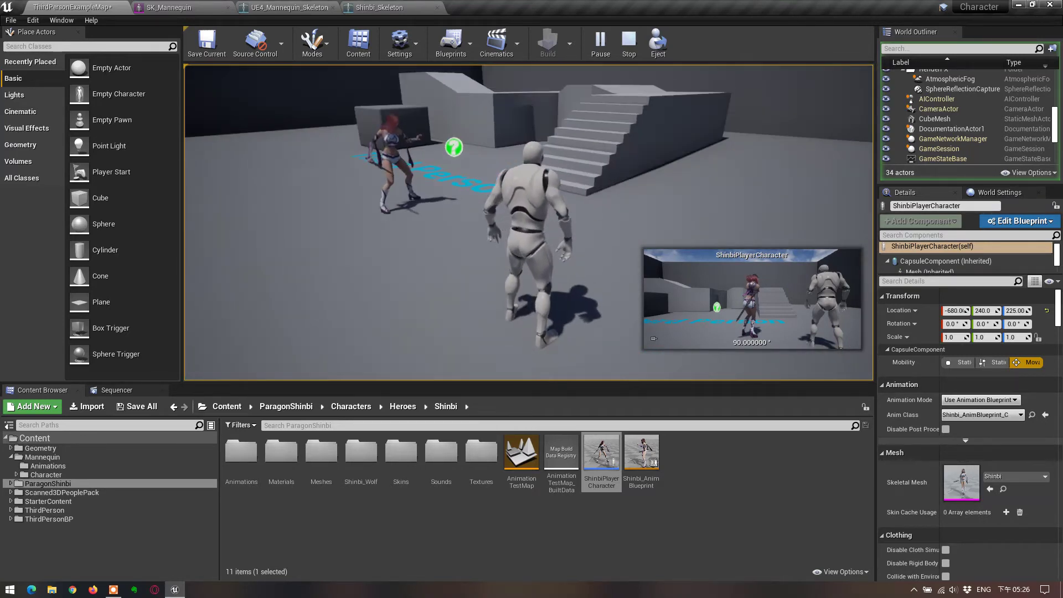
pyautogui.press('Escape')
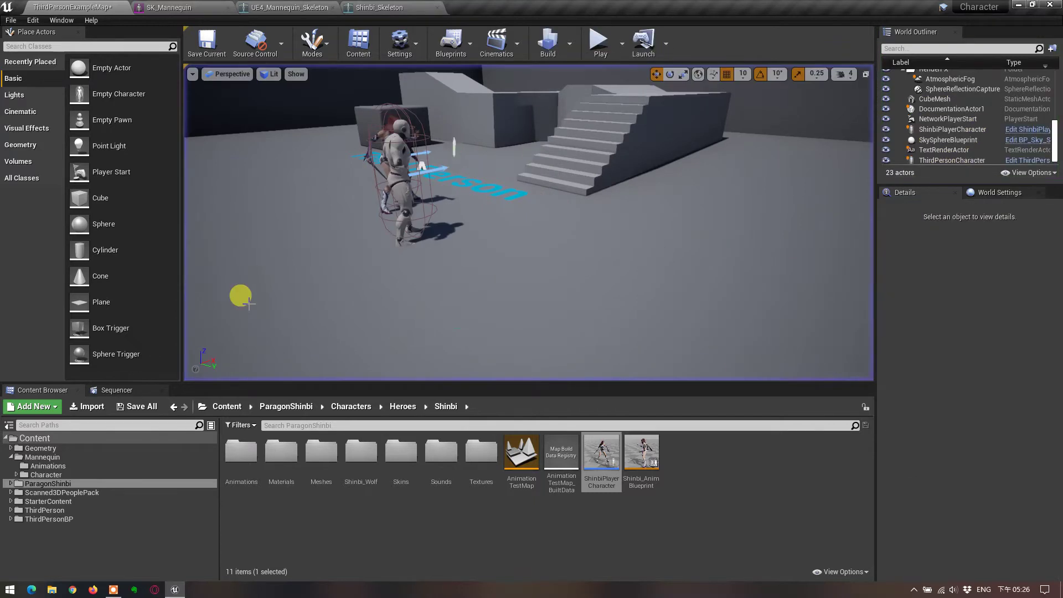
# Step: Set Auto Possess Player to Player 0 for the ShinbiPlayerCharacter in the level
pyautogui.click(285, 304)
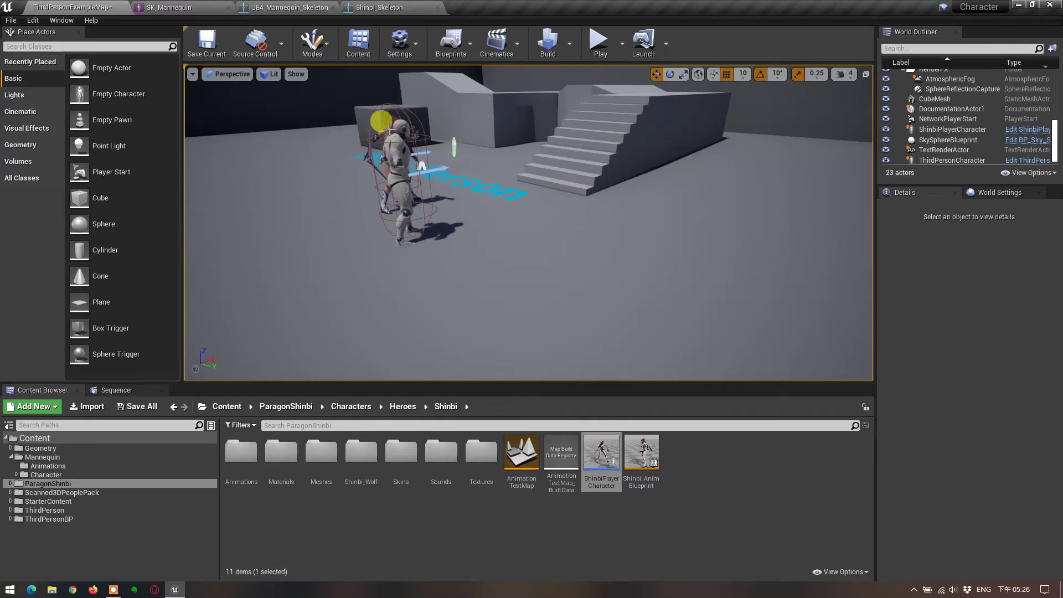
pyautogui.click(380, 115)
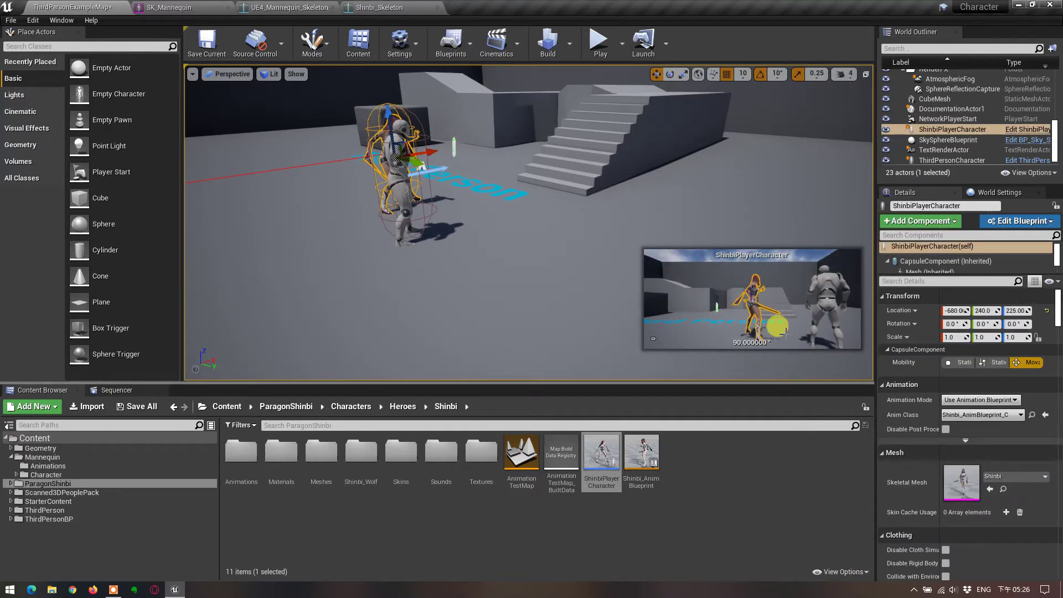
pyautogui.moveTo(1056, 318); pyautogui.dragTo(1052, 570)
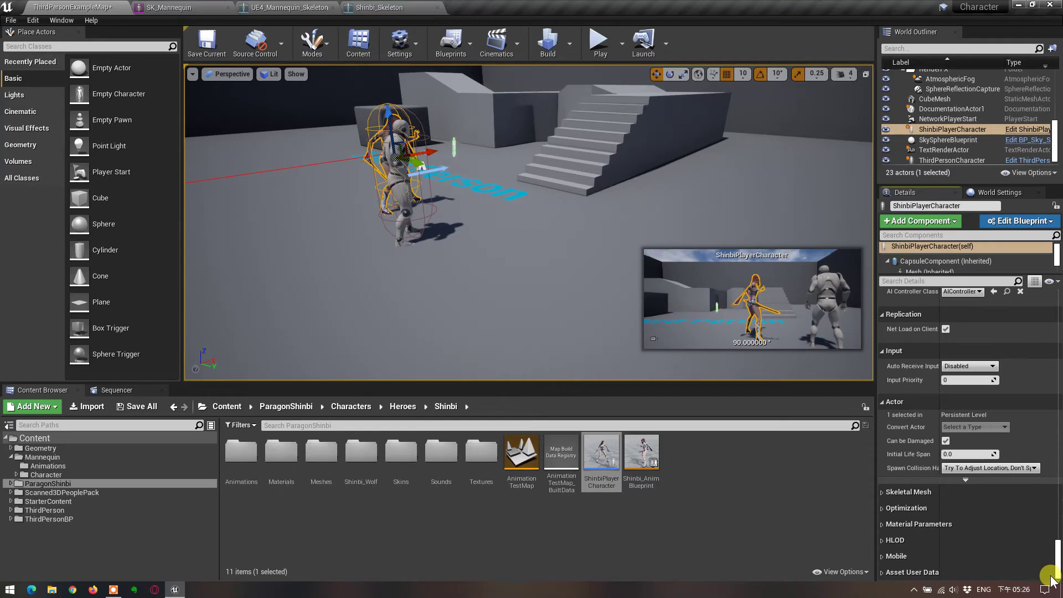
pyautogui.scroll(5, 939, 405)
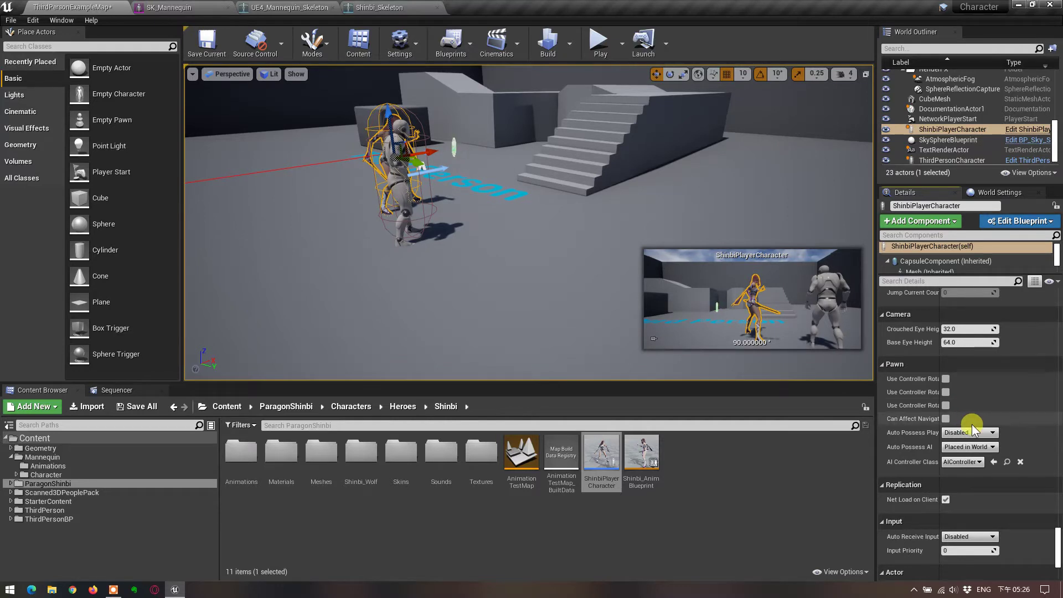
pyautogui.click(993, 432)
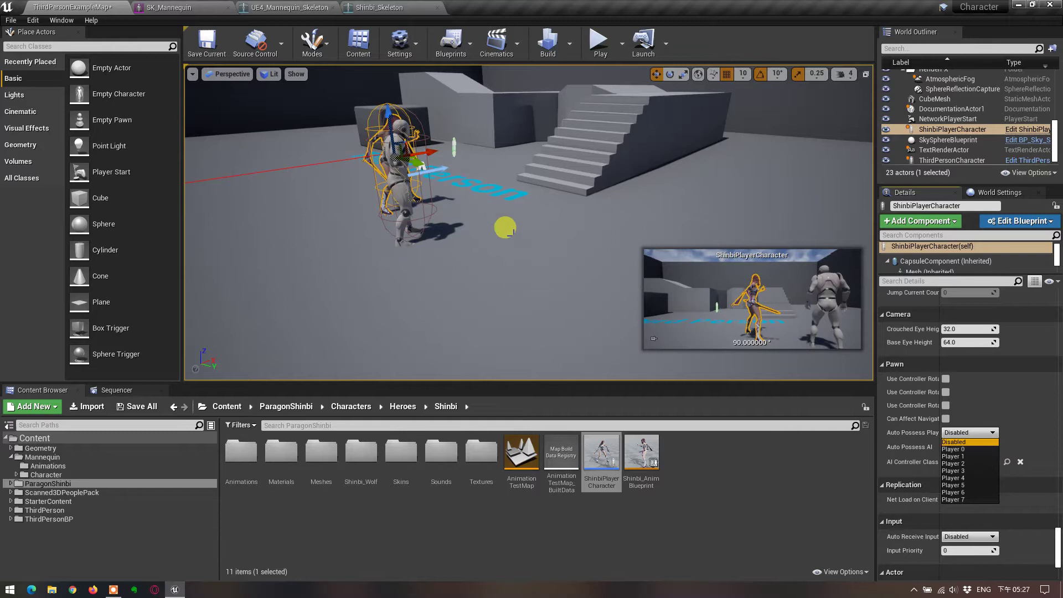
pyautogui.click(967, 450)
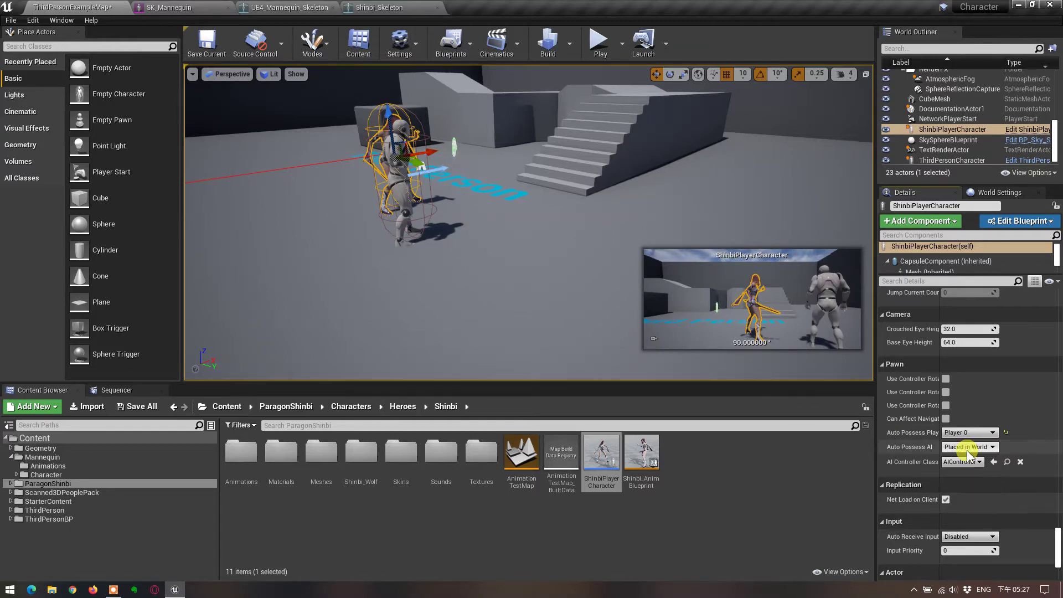
# Step: Play the level, run Shinbi up the stairs and back to the mannequin to test her controls, and stop playing
pyautogui.click(600, 51)
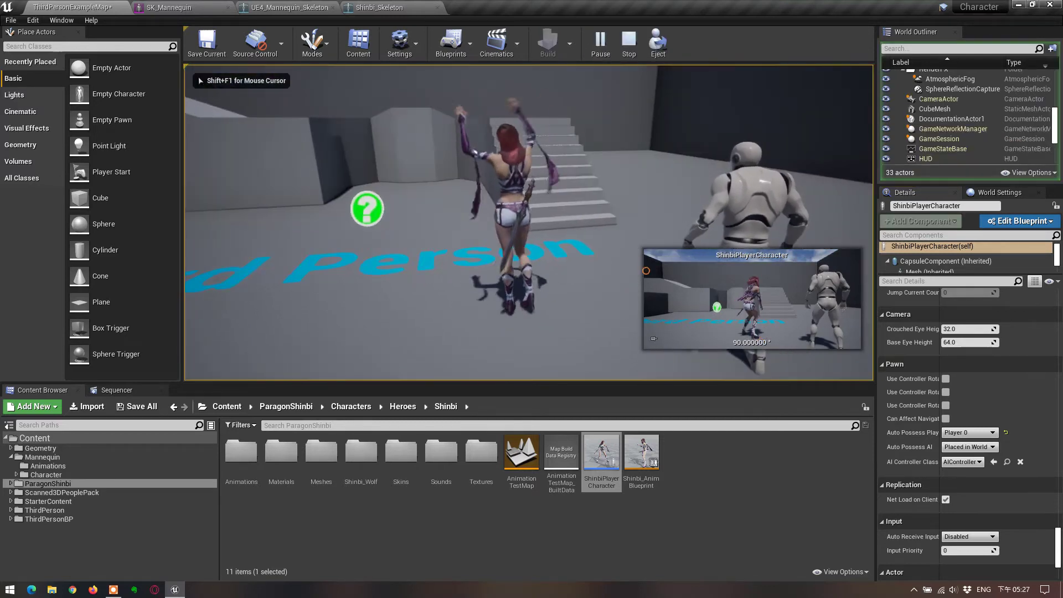
pyautogui.press('w')
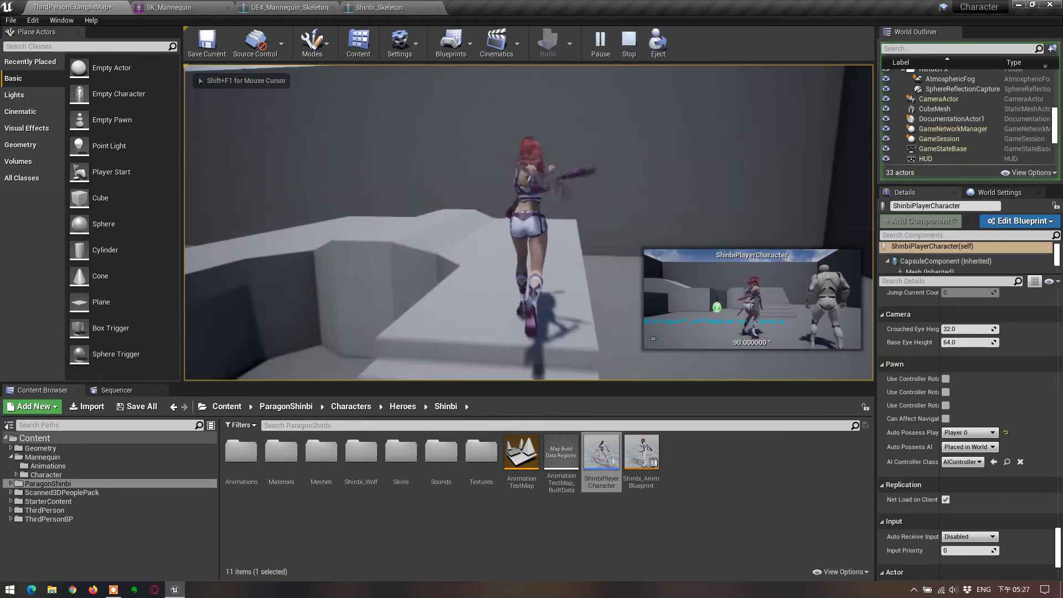
pyautogui.press('w')
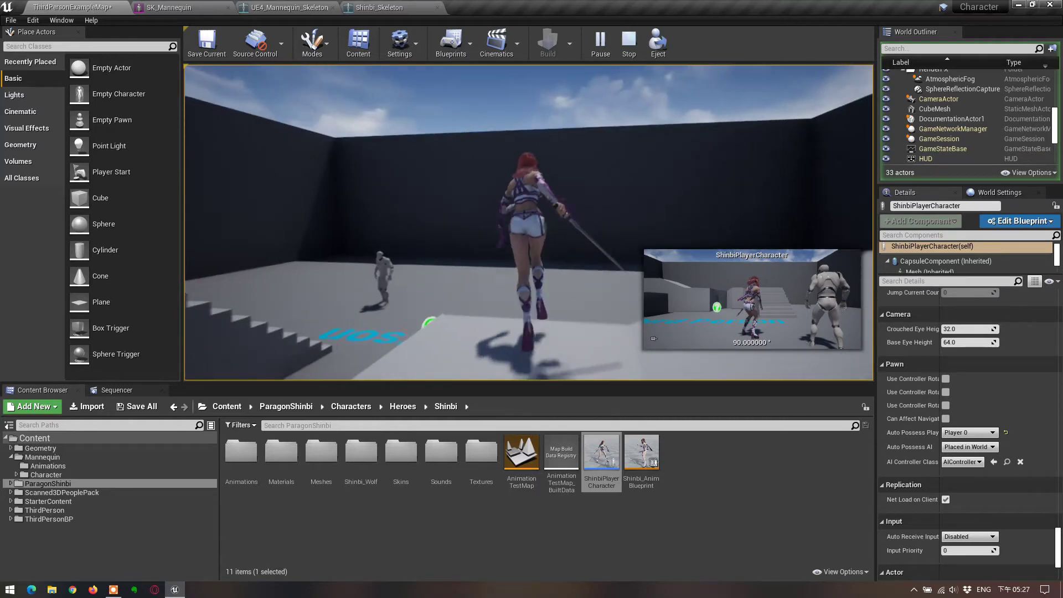
pyautogui.press('w')
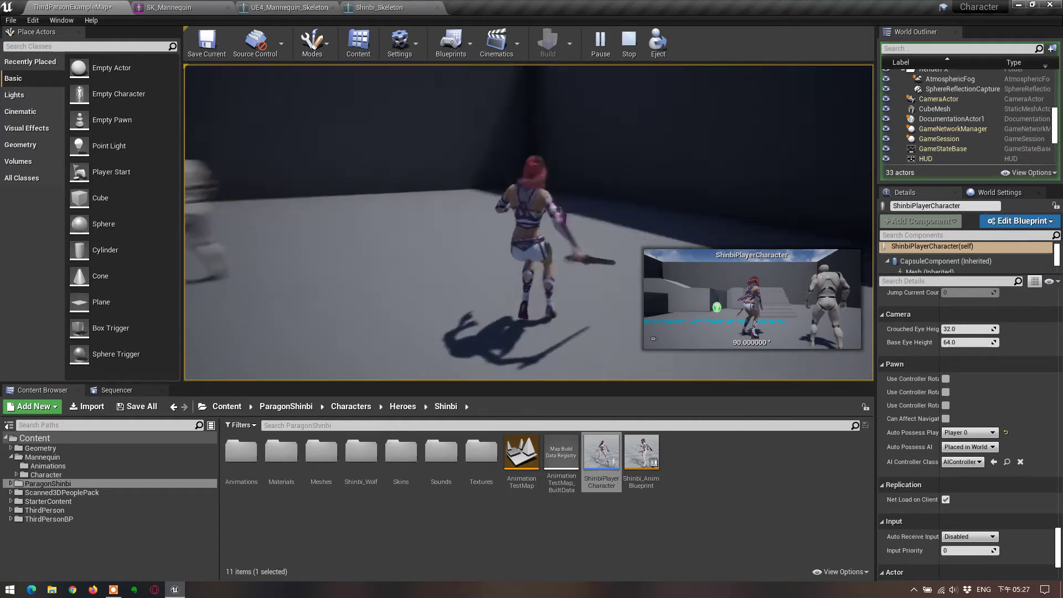
pyautogui.press('w')
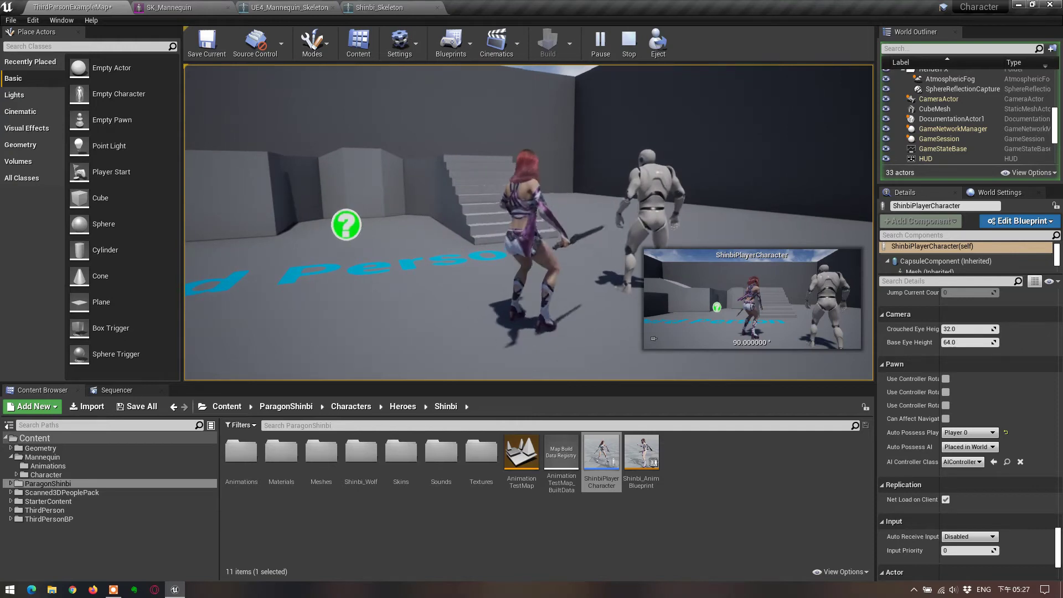
pyautogui.press('Escape')
# Step: Set Auto Possess Player to Disabled for the ThirdPersonCharacter mannequin
pyautogui.click(652, 198)
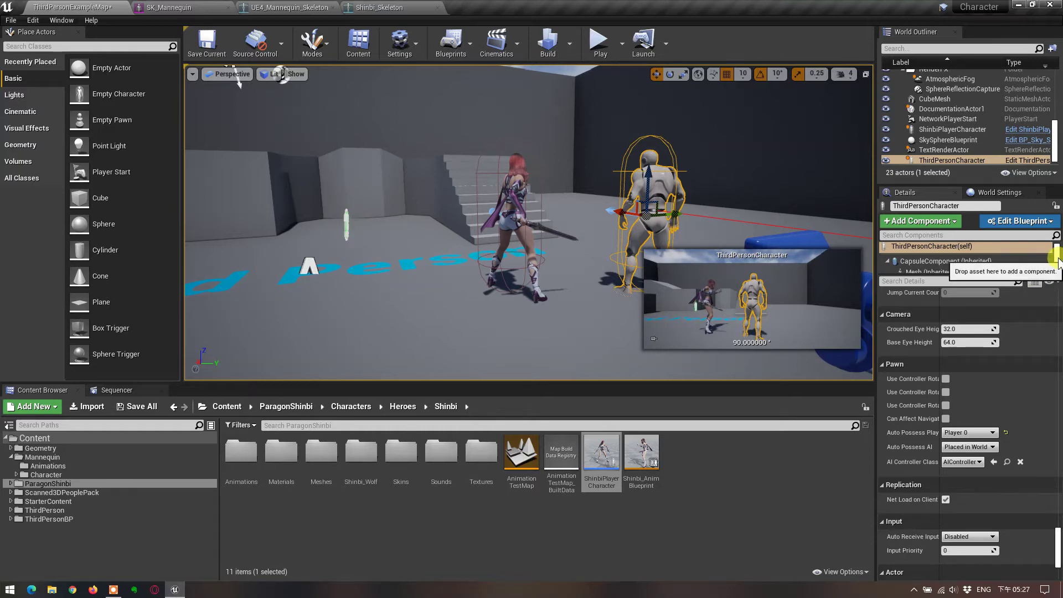
pyautogui.moveTo(1057, 257); pyautogui.dragTo(1059, 355)
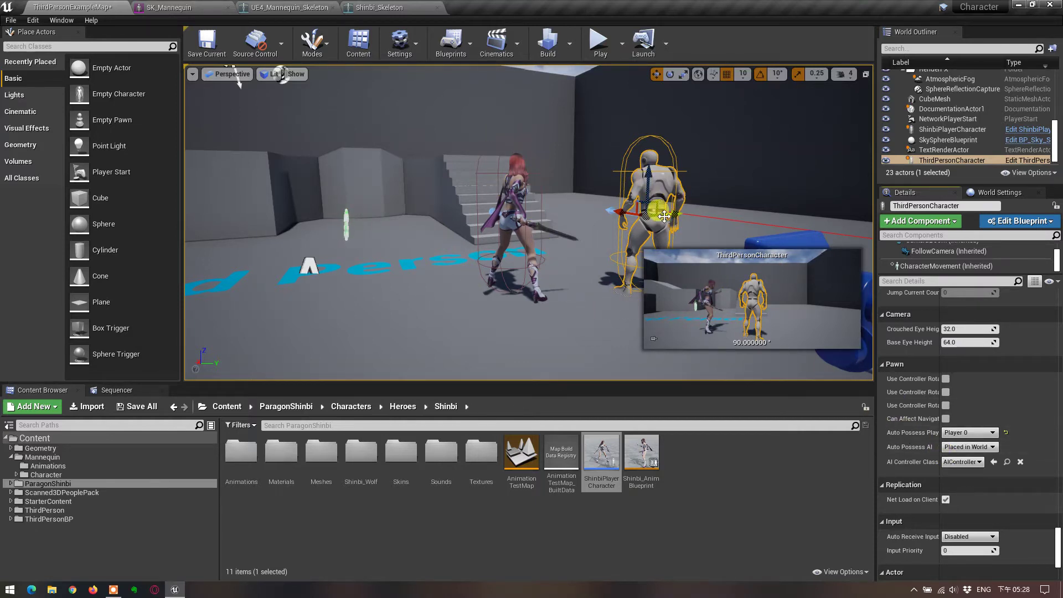
pyautogui.click(992, 434)
pyautogui.click(974, 442)
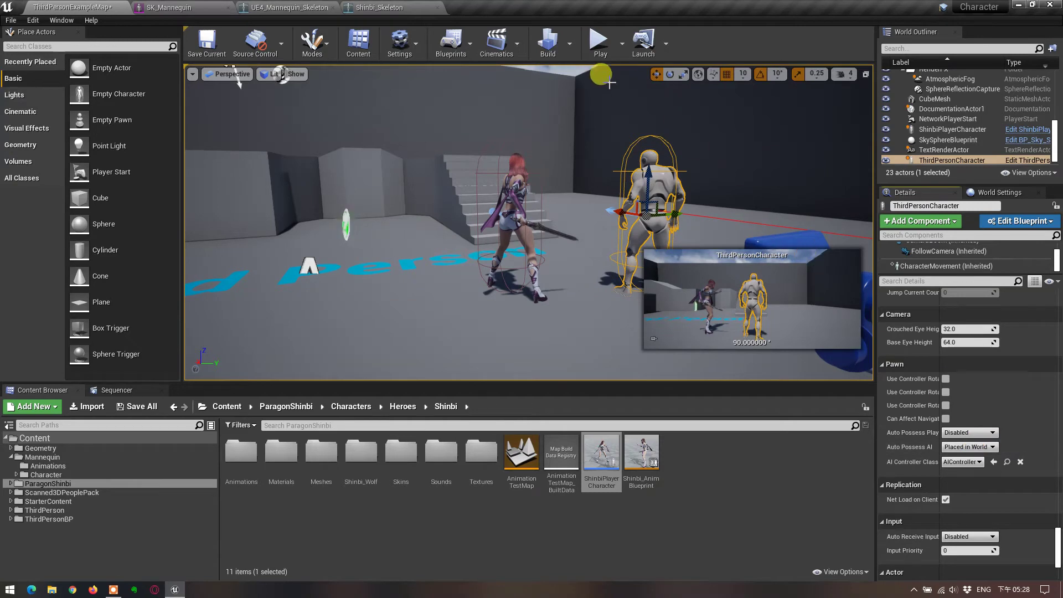
# Step: Play the level again, run Shinbi around the floor text and the mannequin to test who is controlled, and stop playing
pyautogui.click(601, 43)
pyautogui.click(573, 217)
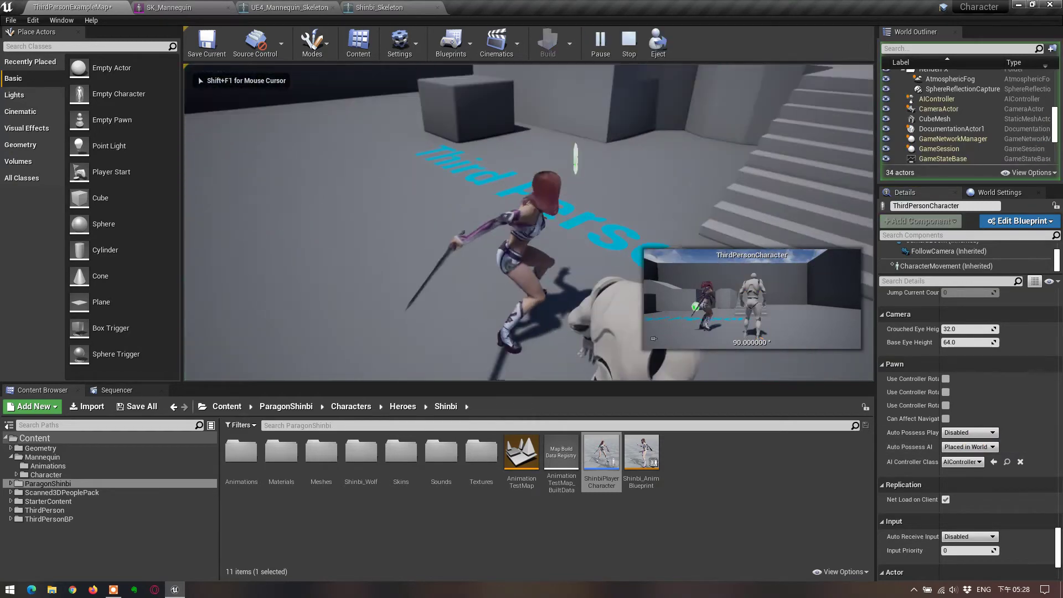
pyautogui.press('w')
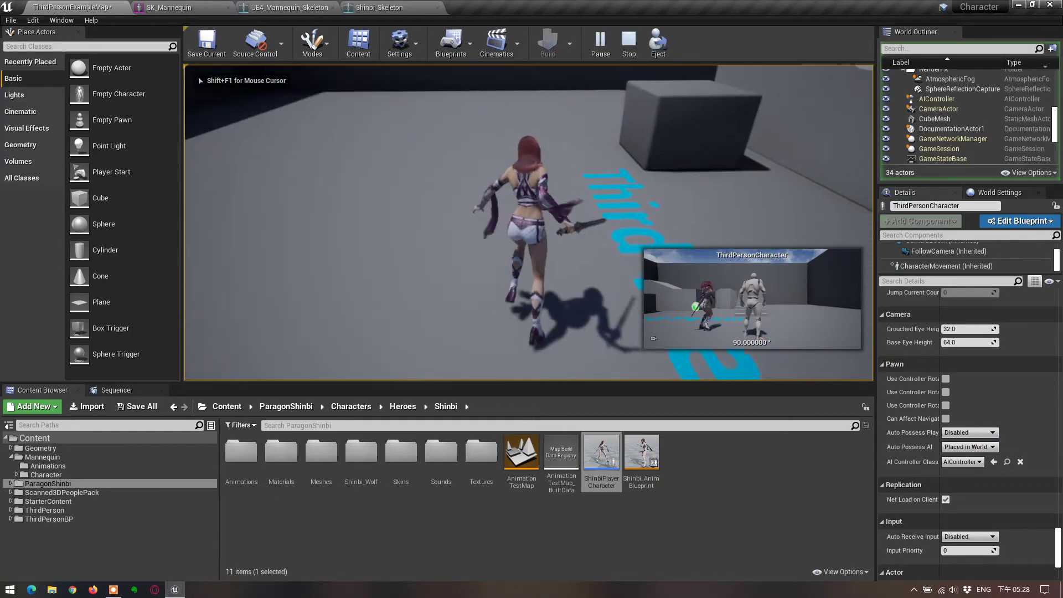
pyautogui.press('w')
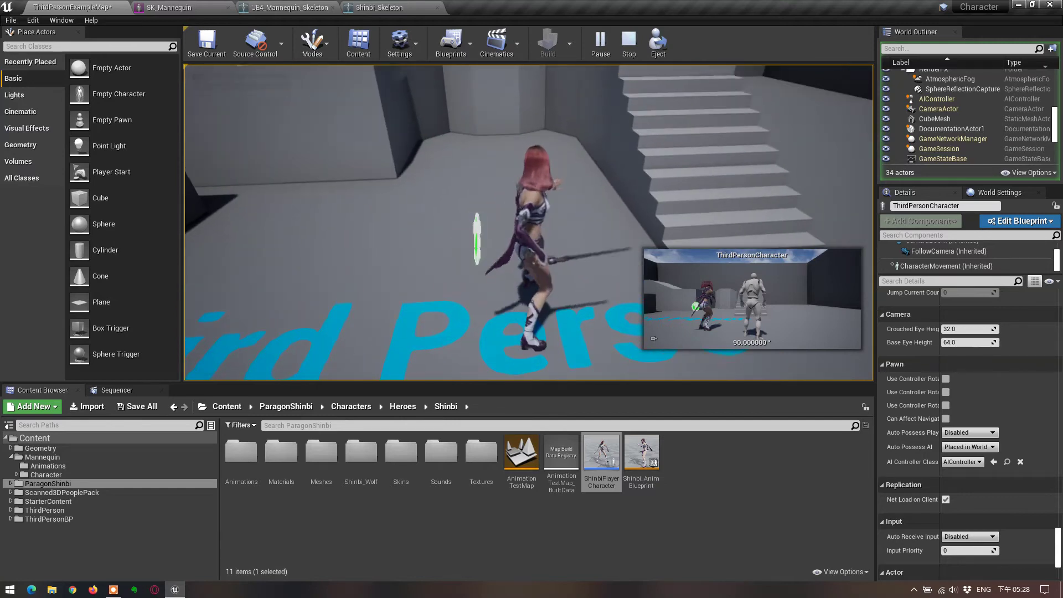
pyautogui.click(595, 319)
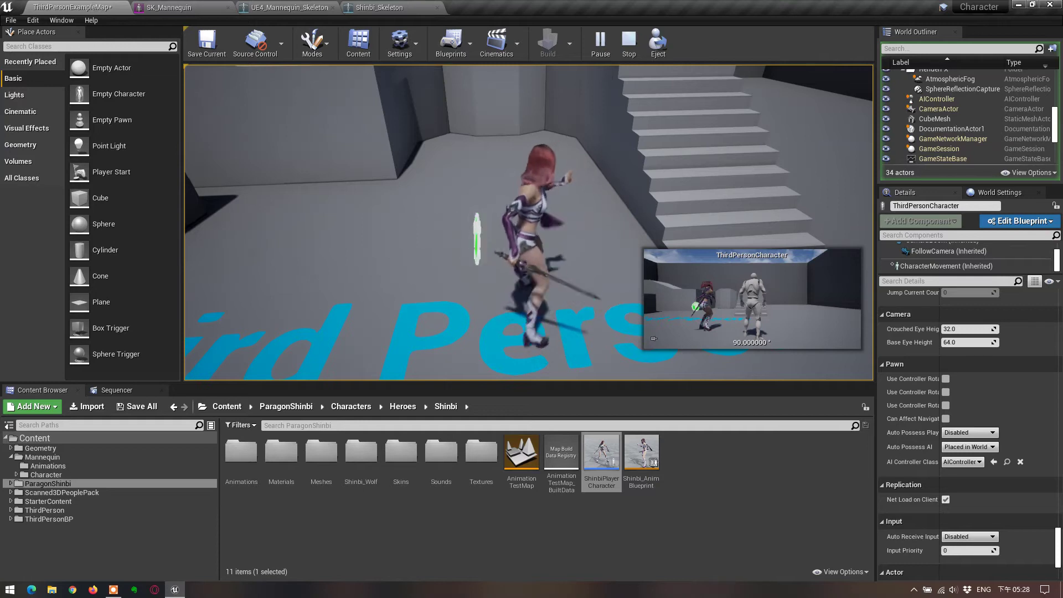
pyautogui.press('w')
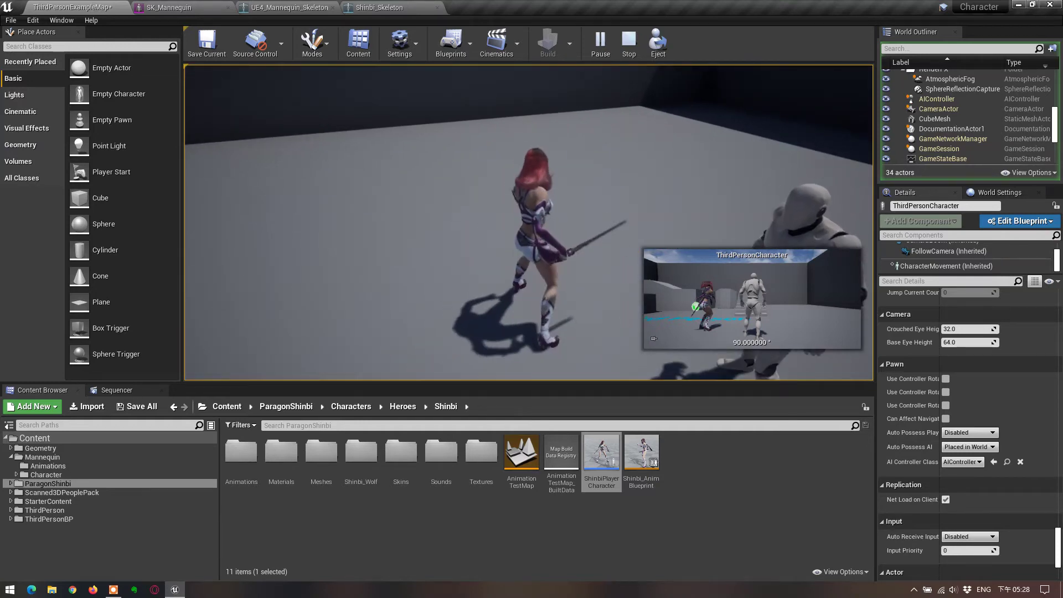
pyautogui.press('Escape')
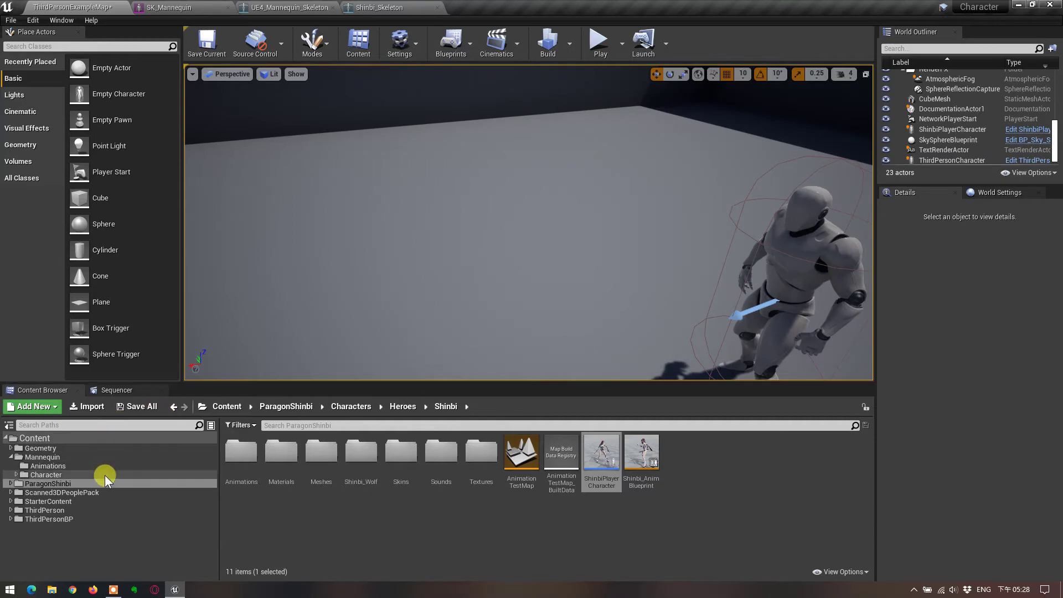
# Step: Look through Shinbi's Animations folder, return to the Shinbi folder and select Shinbi_AnimBlueprint
pyautogui.click(639, 460)
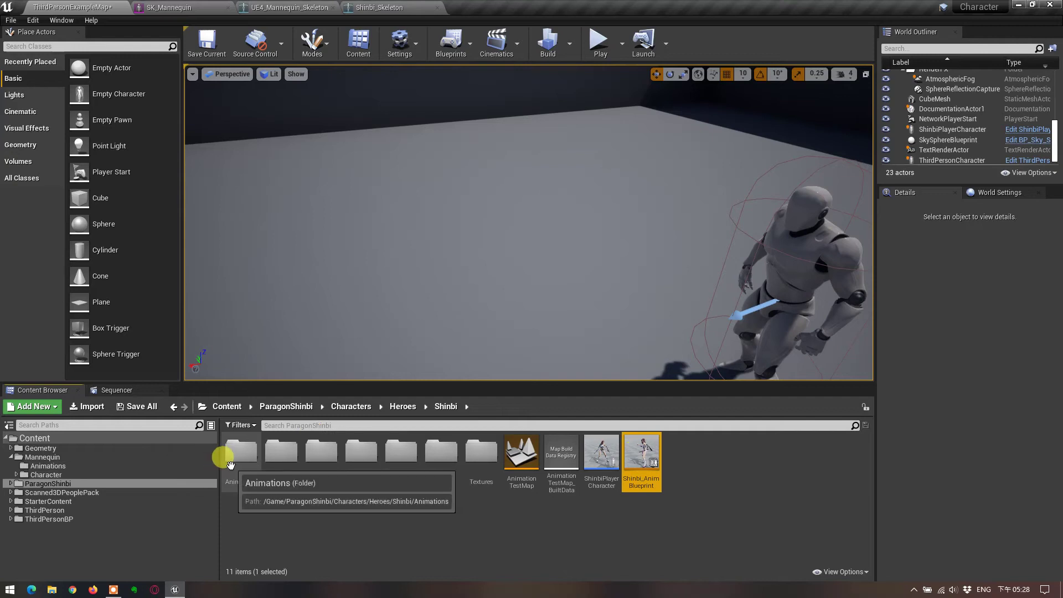
pyautogui.doubleClick(230, 463)
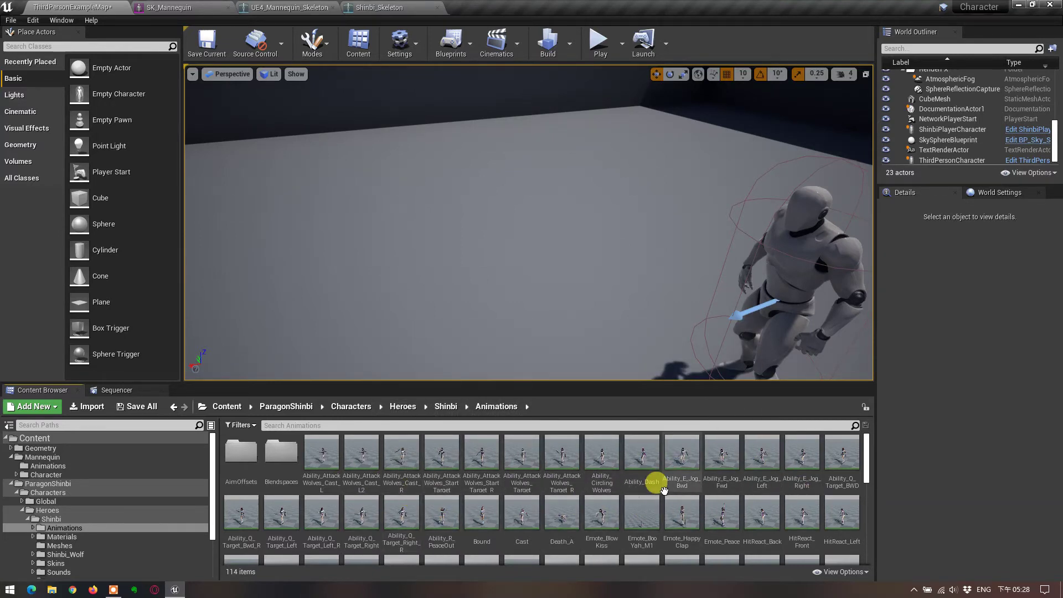
pyautogui.click(446, 411)
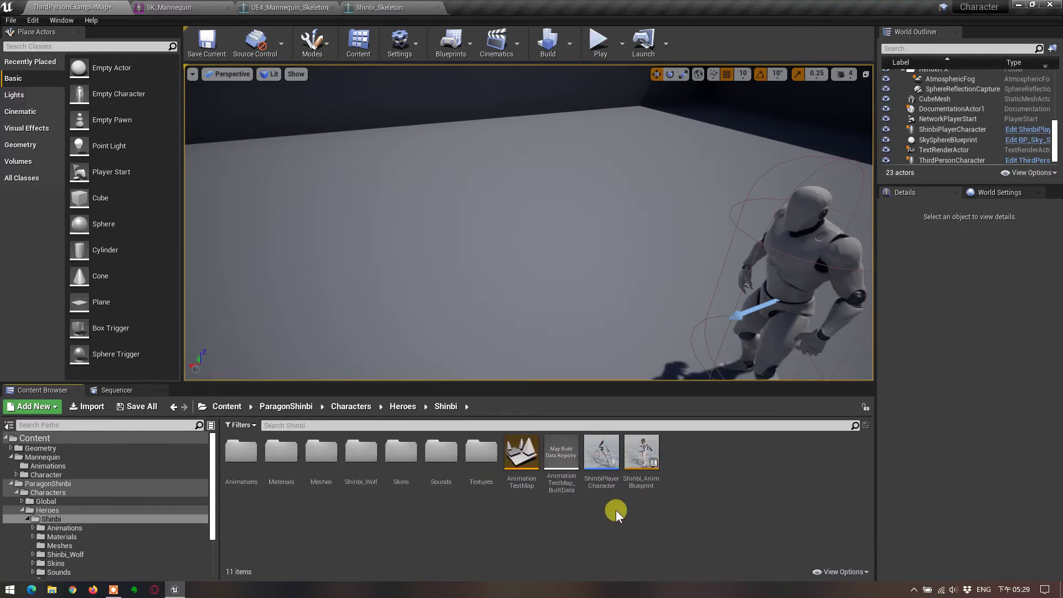
pyautogui.click(634, 459)
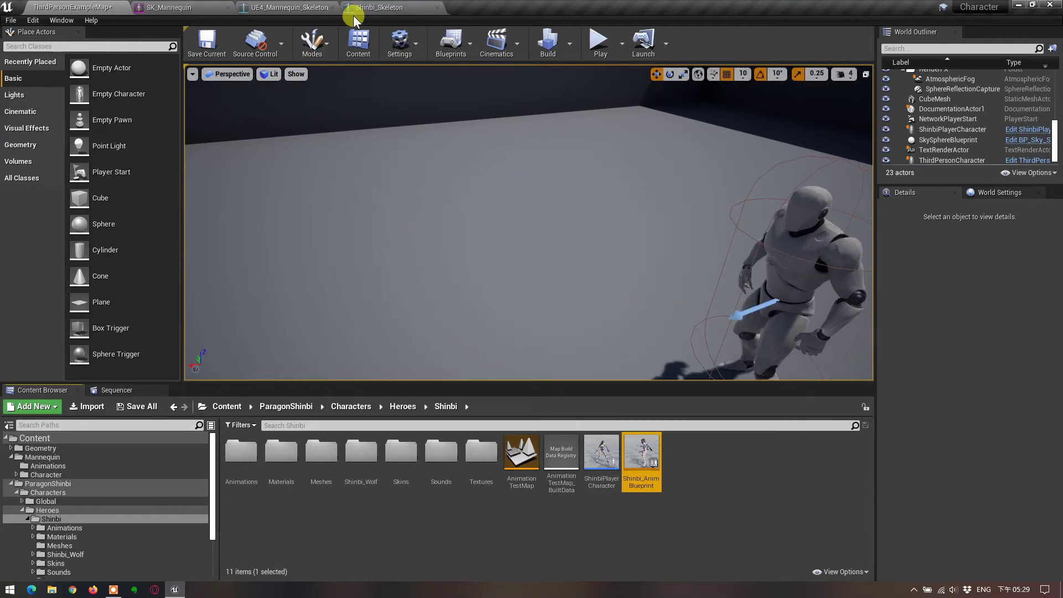
# Step: Assign the Humanoid rig to Shinbi_Skeleton in the Retarget Manager
pyautogui.click(387, 8)
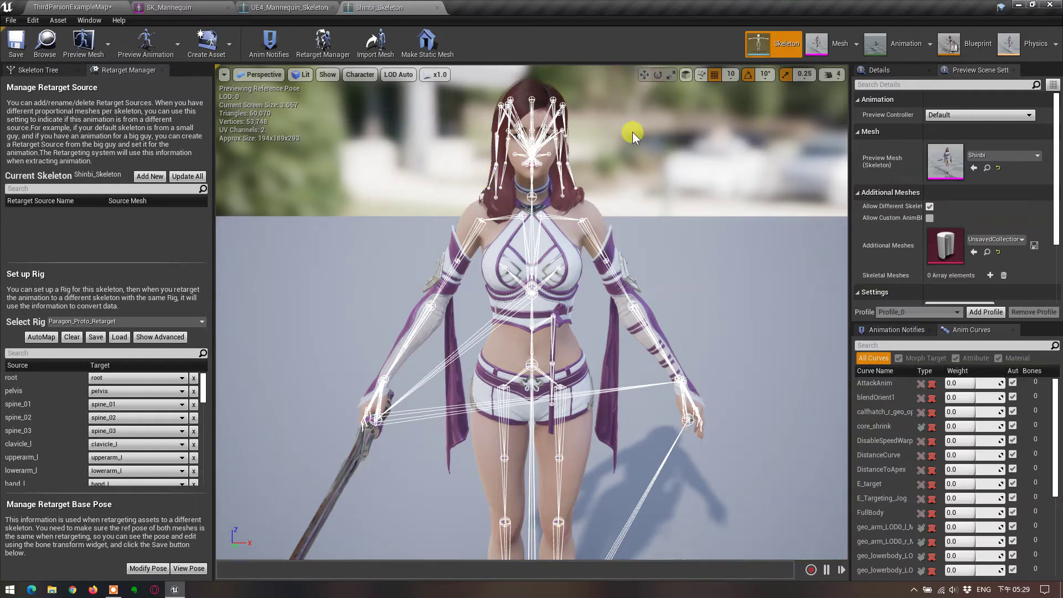
pyautogui.click(837, 44)
pyautogui.click(779, 50)
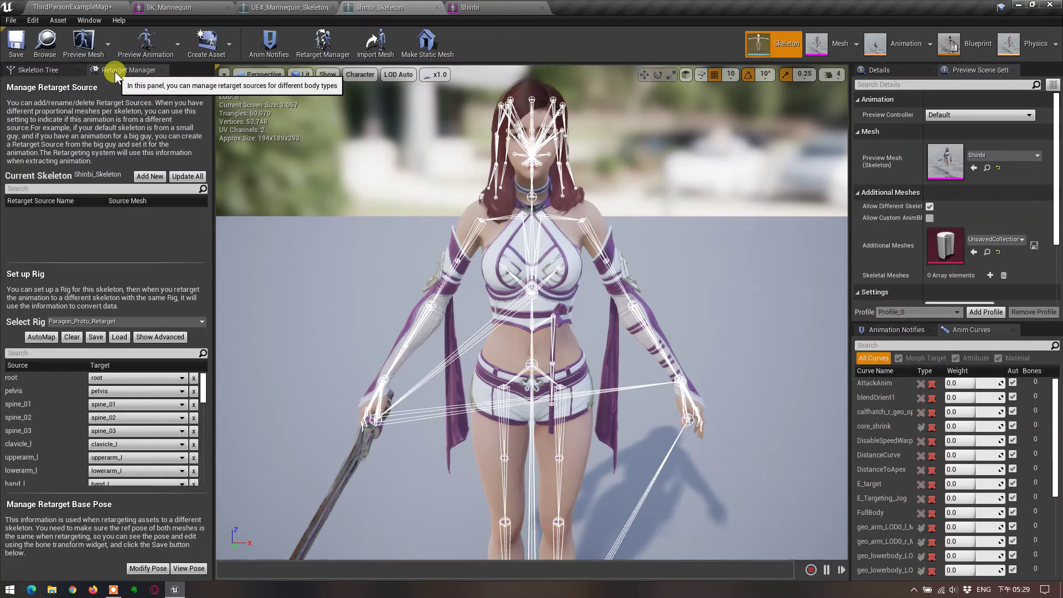
pyautogui.click(318, 43)
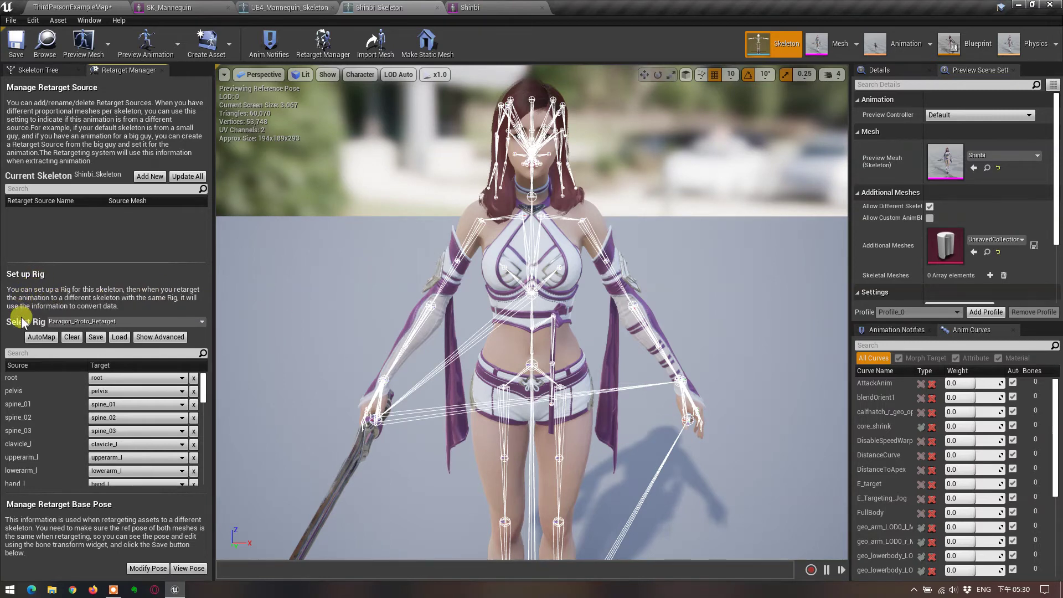
pyautogui.click(76, 322)
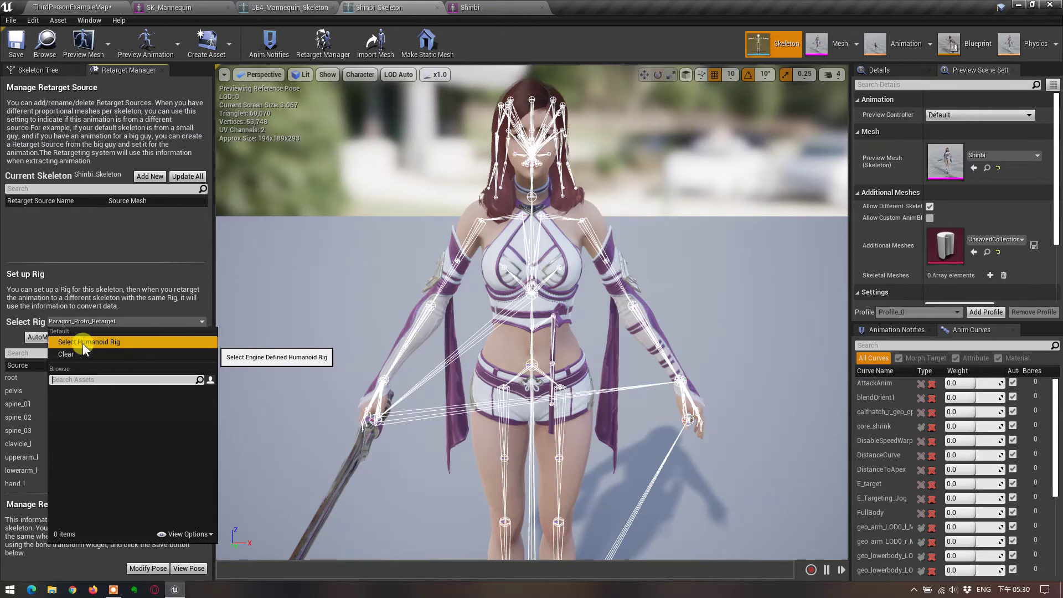
pyautogui.click(82, 343)
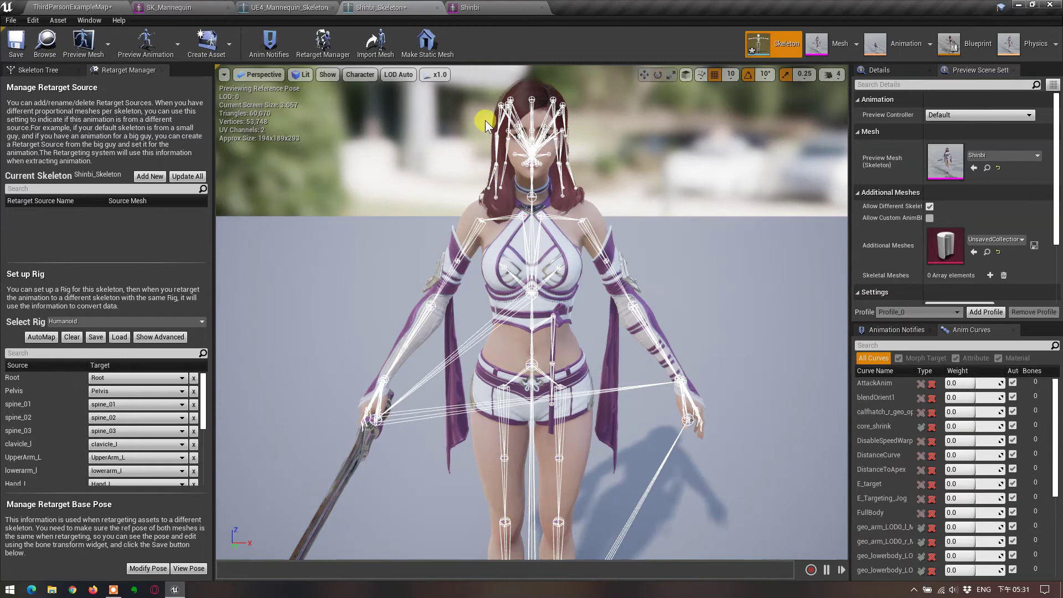
# Step: Assign the Humanoid rig to UE4_Mannequin_Skeleton in the Retarget Manager and save the skeleton
pyautogui.click(292, 8)
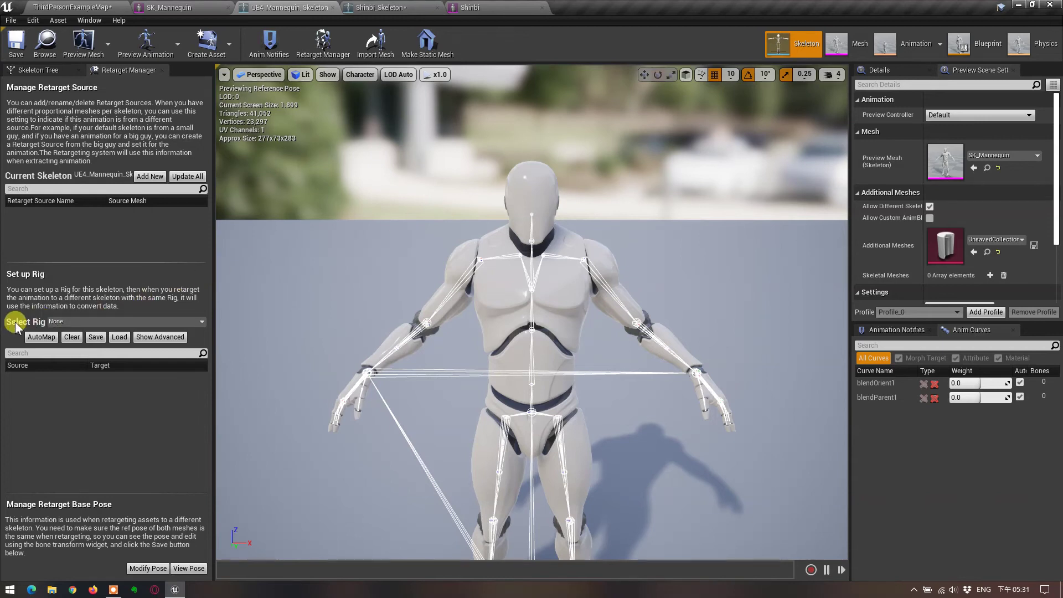
pyautogui.click(108, 324)
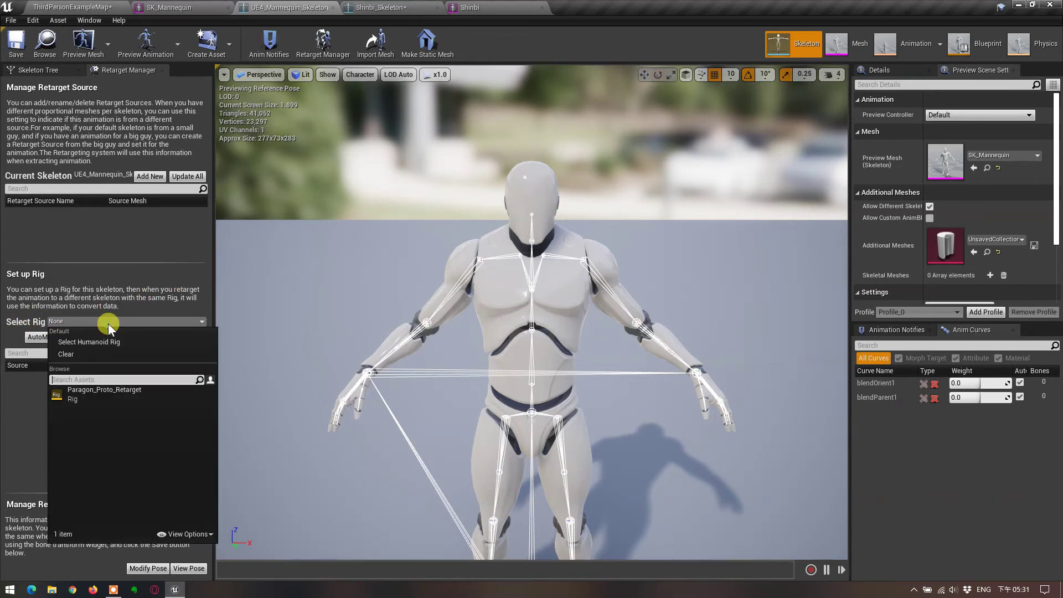
pyautogui.click(104, 346)
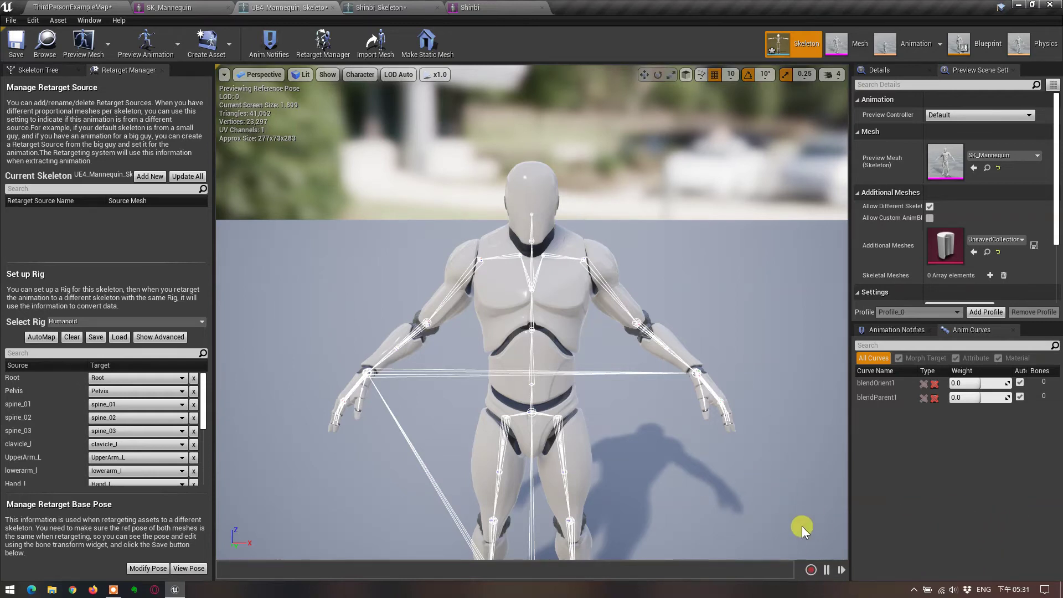
pyautogui.click(10, 52)
# Step: Return to Shinbi_Skeleton and save it with its Humanoid rig
pyautogui.click(438, 14)
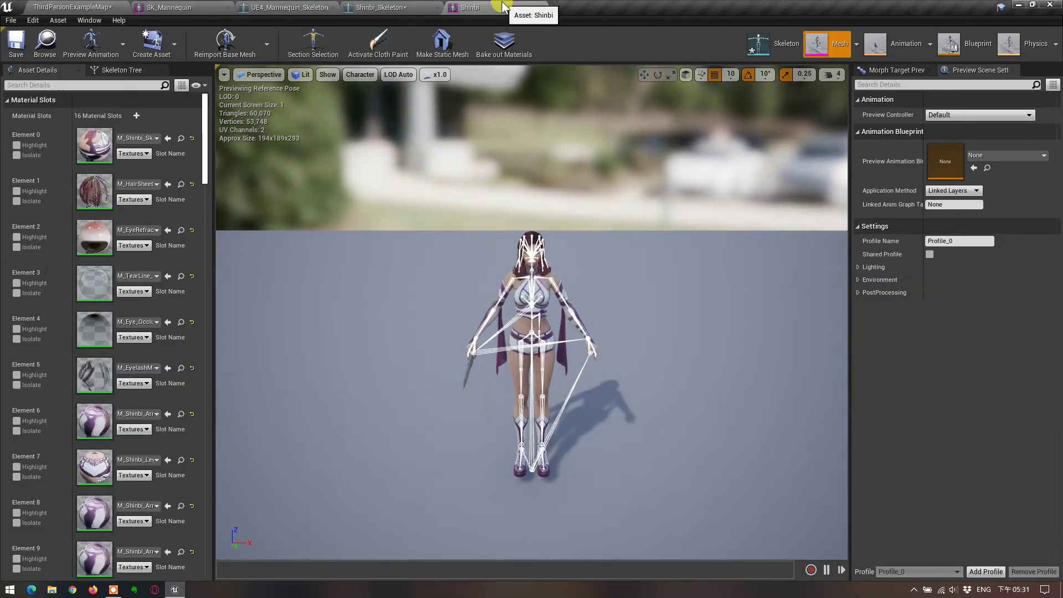
pyautogui.click(379, 7)
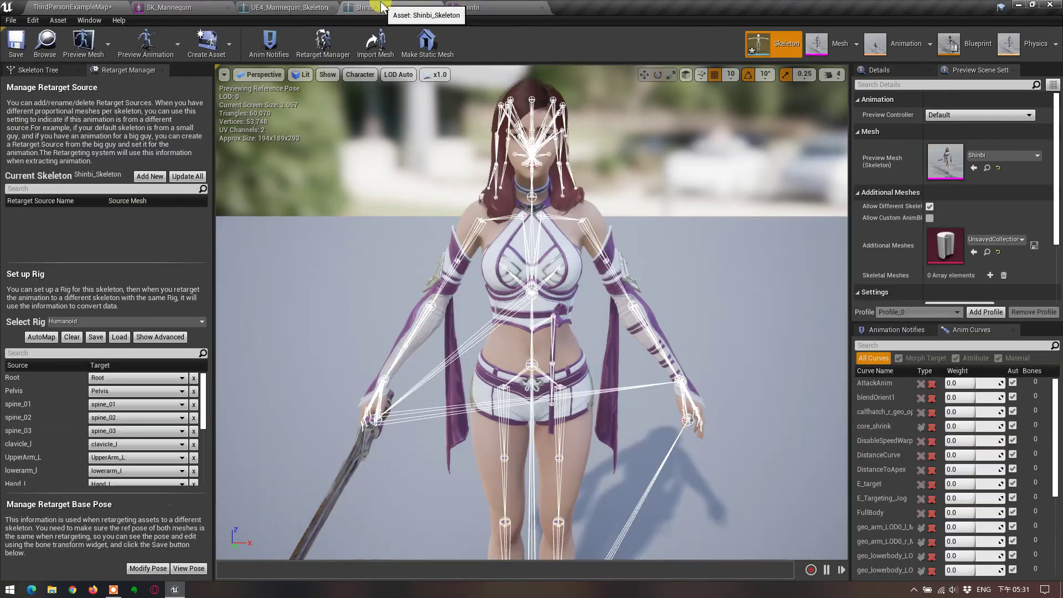
pyautogui.click(17, 52)
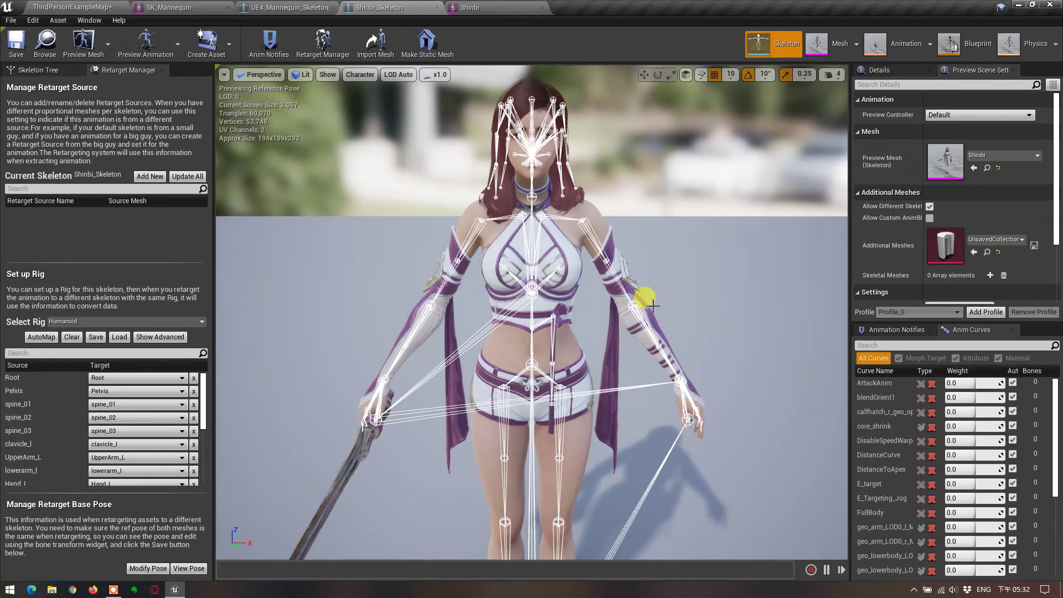
# Step: In the level editor, start Duplicate Anim Blueprints and Retarget for Shinbi_AnimBlueprint, with the UE4_Mannequin_Skeleton under /Game/Mannequin as target
pyautogui.click(88, 8)
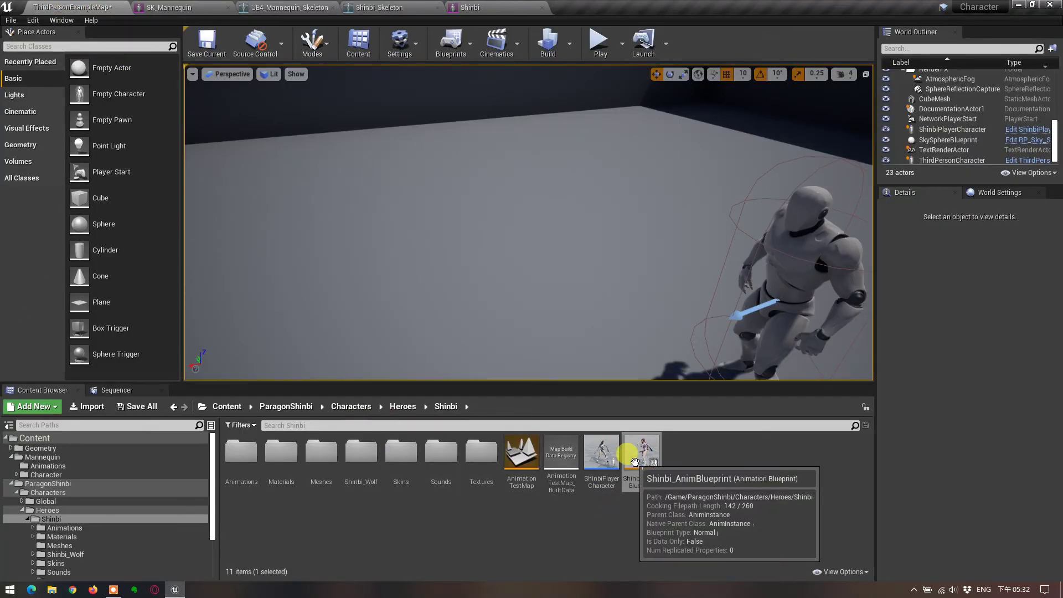
pyautogui.moveTo(636, 455)
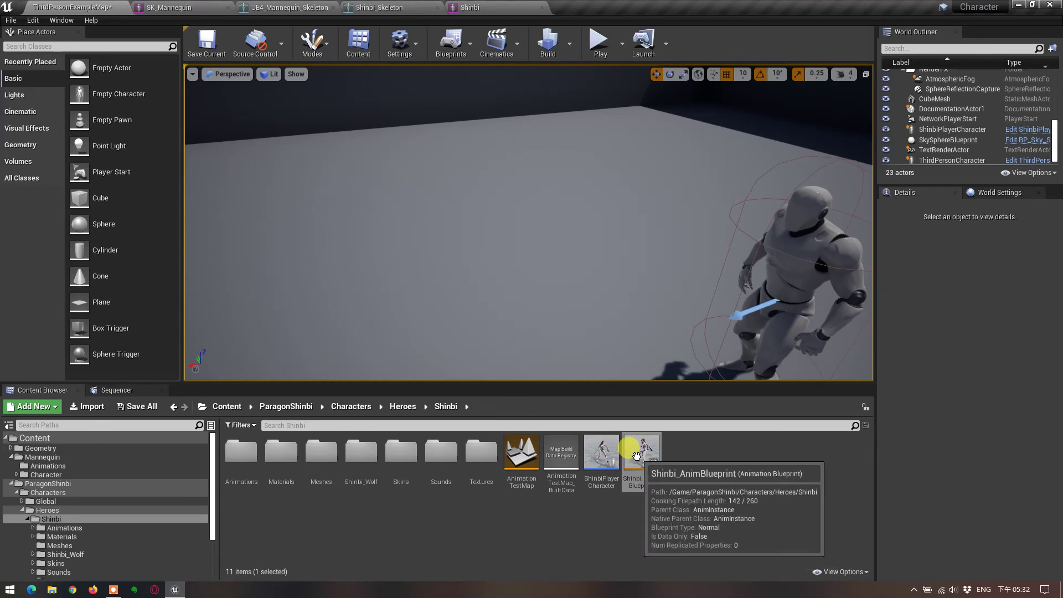
pyautogui.rightClick(637, 455)
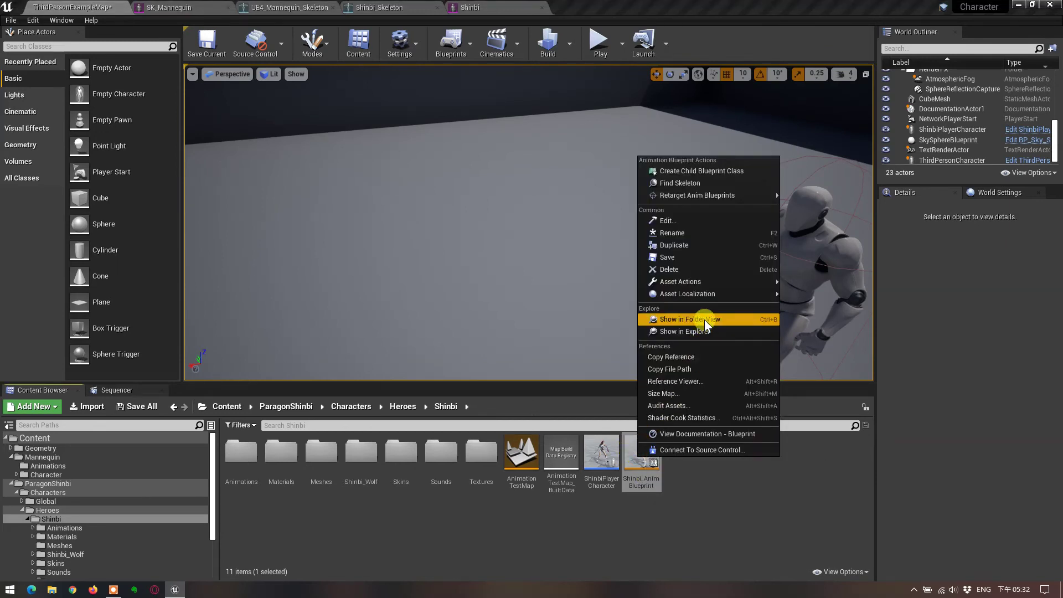
pyautogui.moveTo(710, 197)
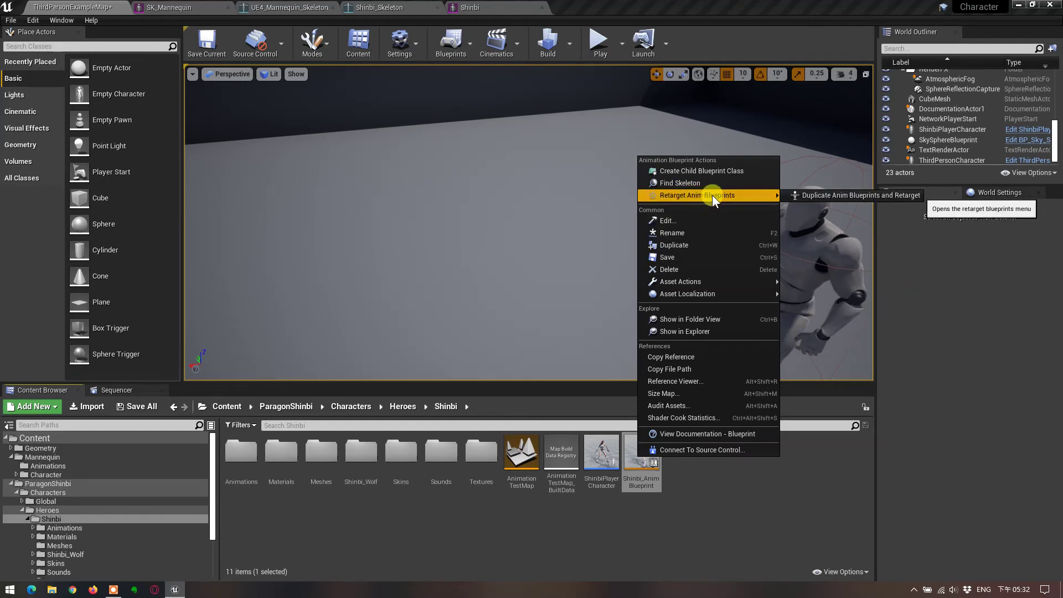
pyautogui.click(805, 195)
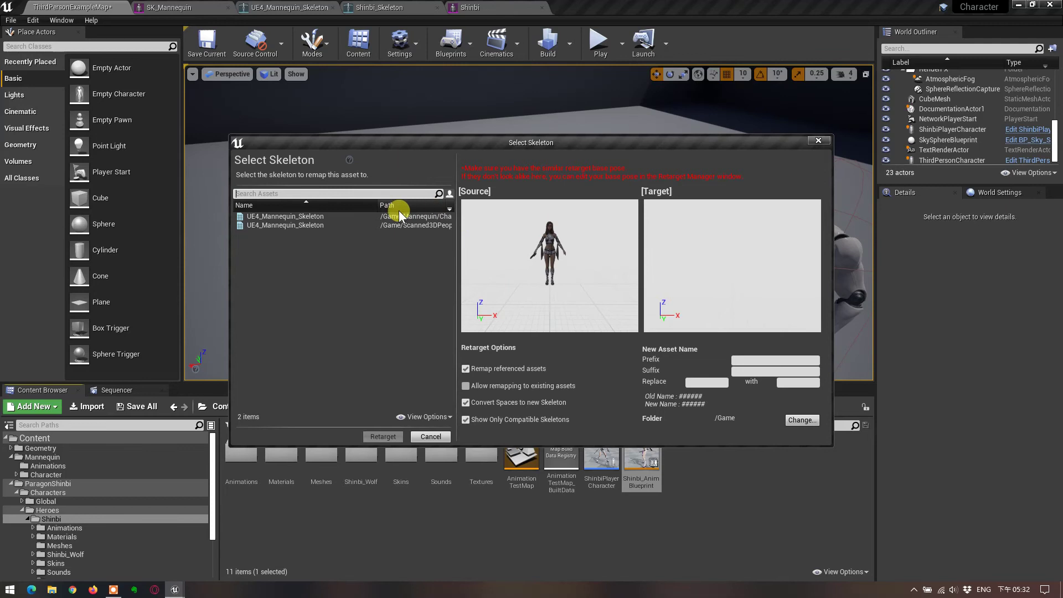
pyautogui.click(288, 217)
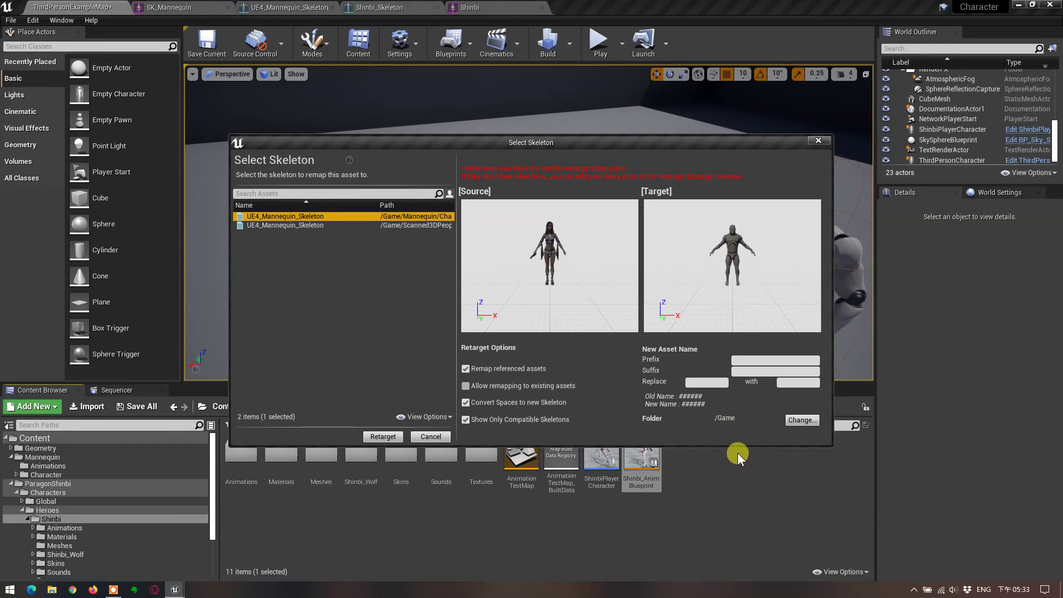
# Step: Create a NewAnimation folder inside Mannequin and set it as the destination for the retargeted assets
pyautogui.click(795, 421)
pyautogui.click(419, 228)
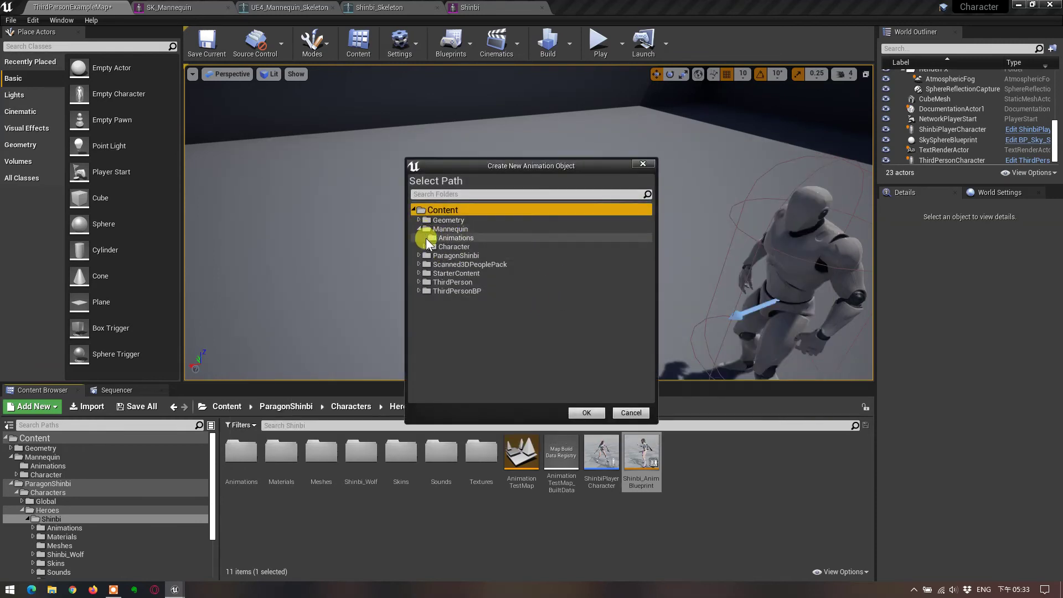
pyautogui.click(463, 230)
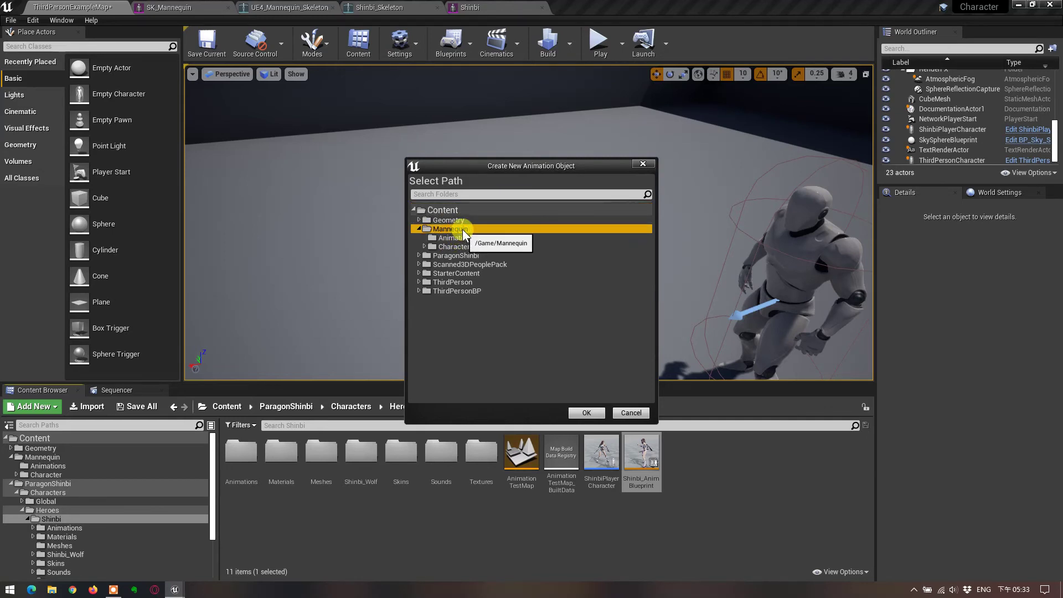
pyautogui.rightClick(463, 229)
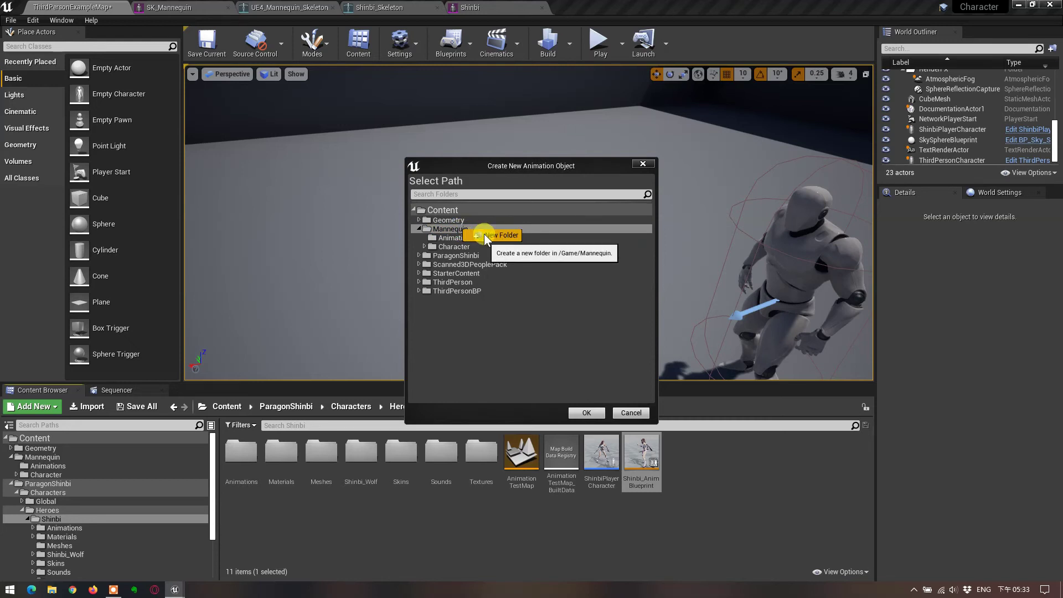
pyautogui.click(484, 234)
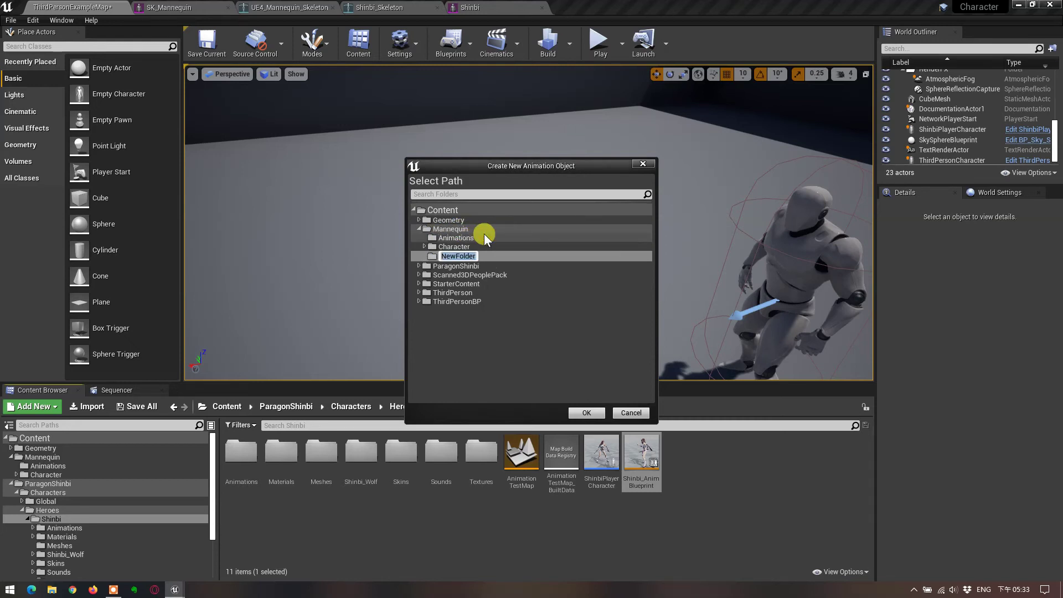
pyautogui.write('NewAnimation')
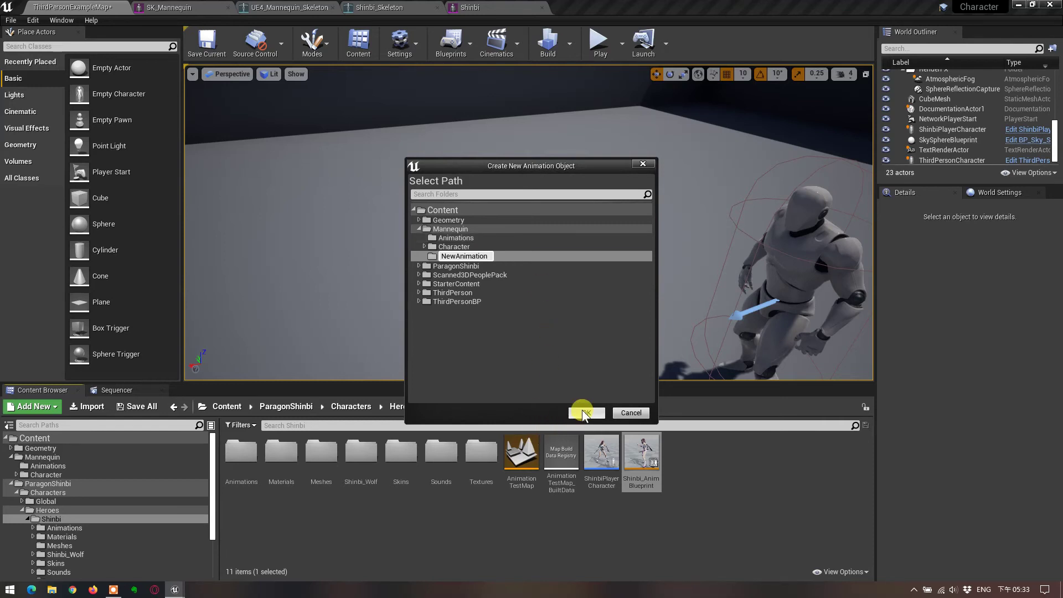
pyautogui.press('Return')
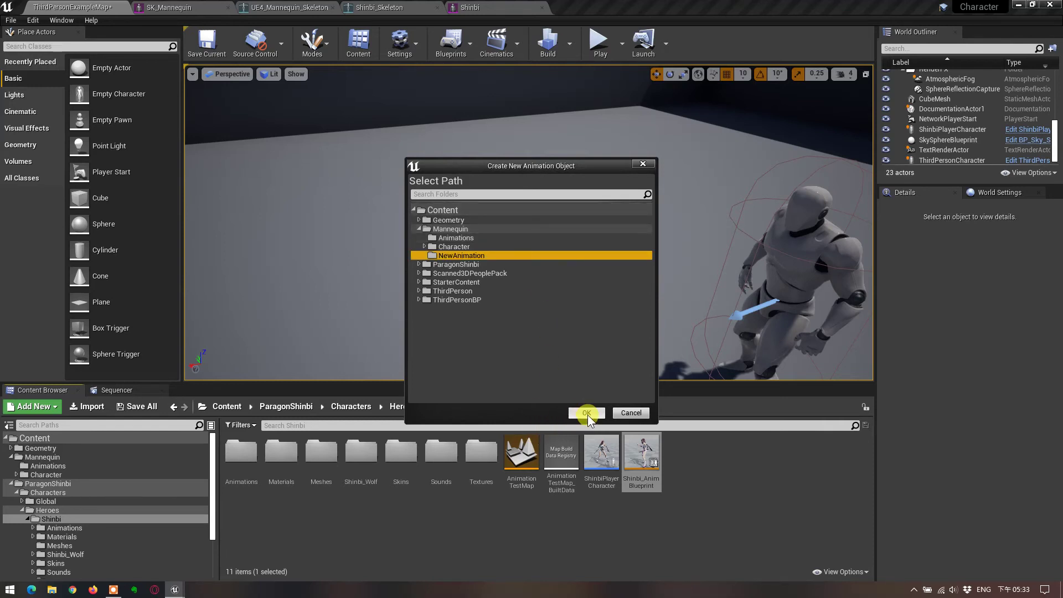
pyautogui.click(586, 413)
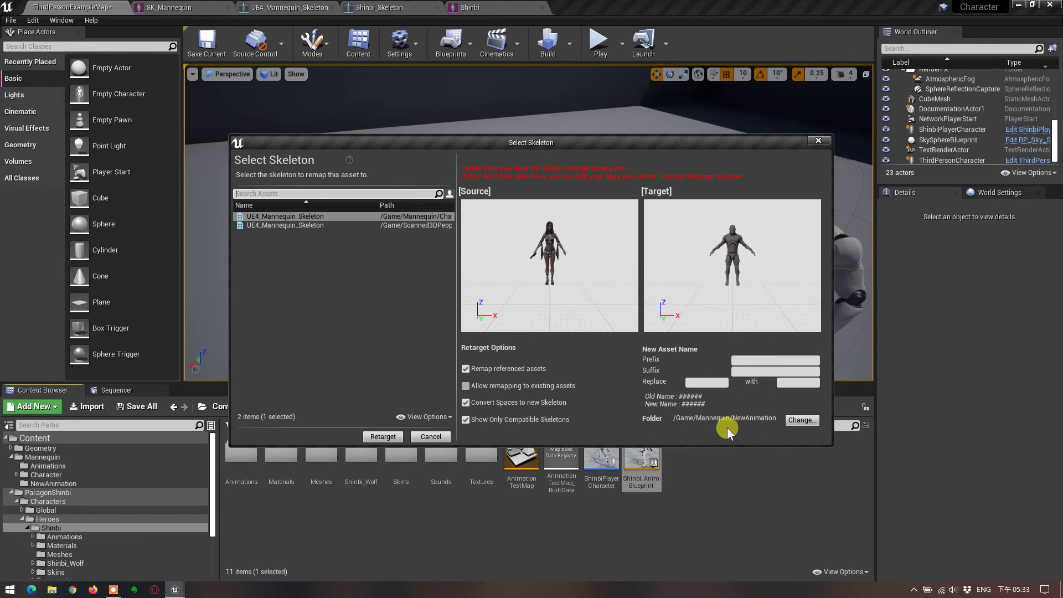
# Step: Bring the skeleton selection dialog back up and run the retarget into /Game/Mannequin/NewAnimation
pyautogui.press('Escape')
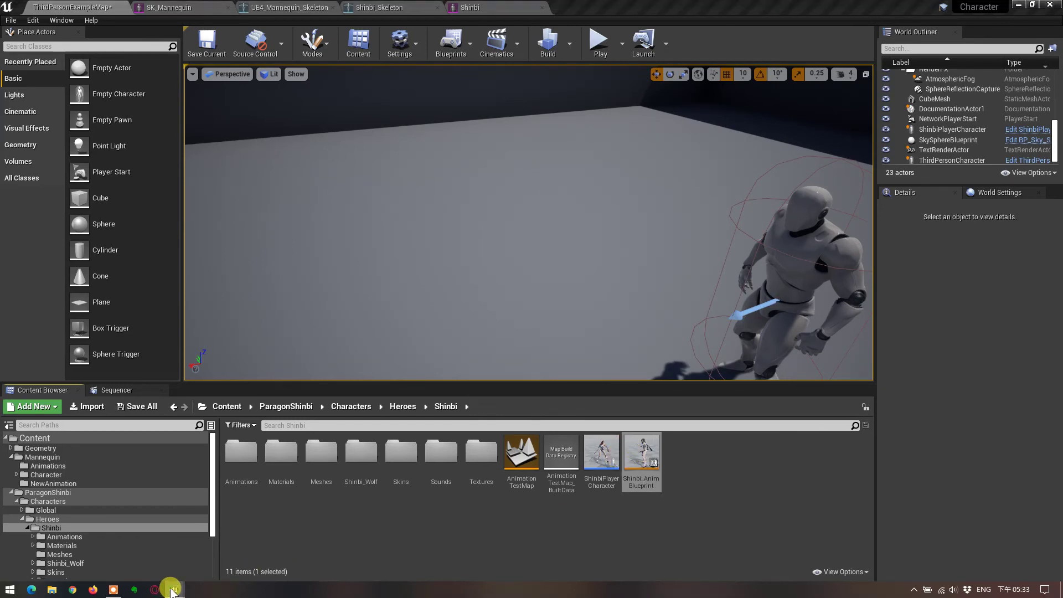
pyautogui.moveTo(174, 589)
pyautogui.click(286, 536)
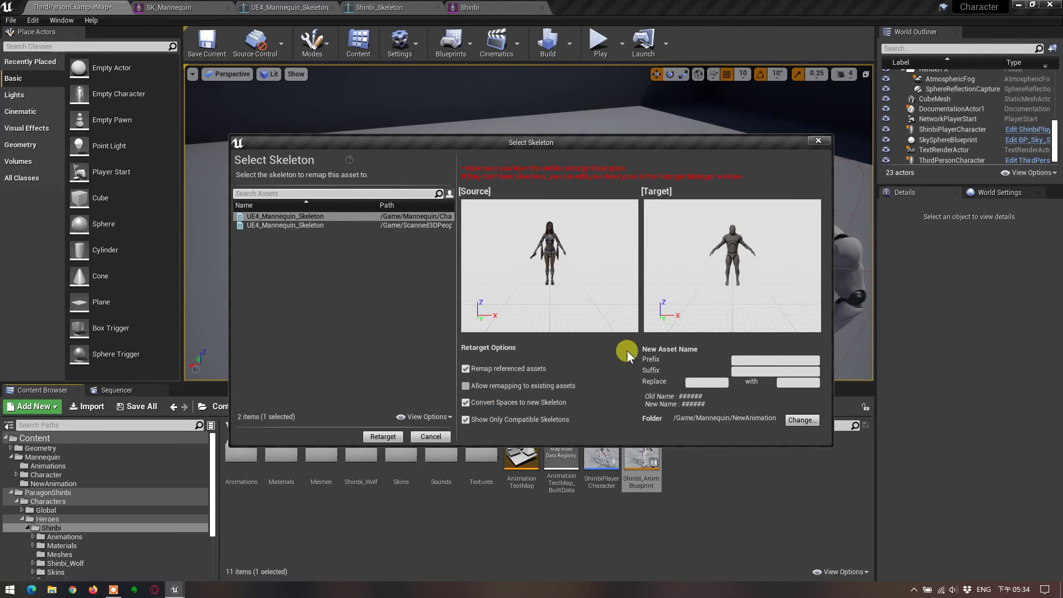
pyautogui.click(378, 436)
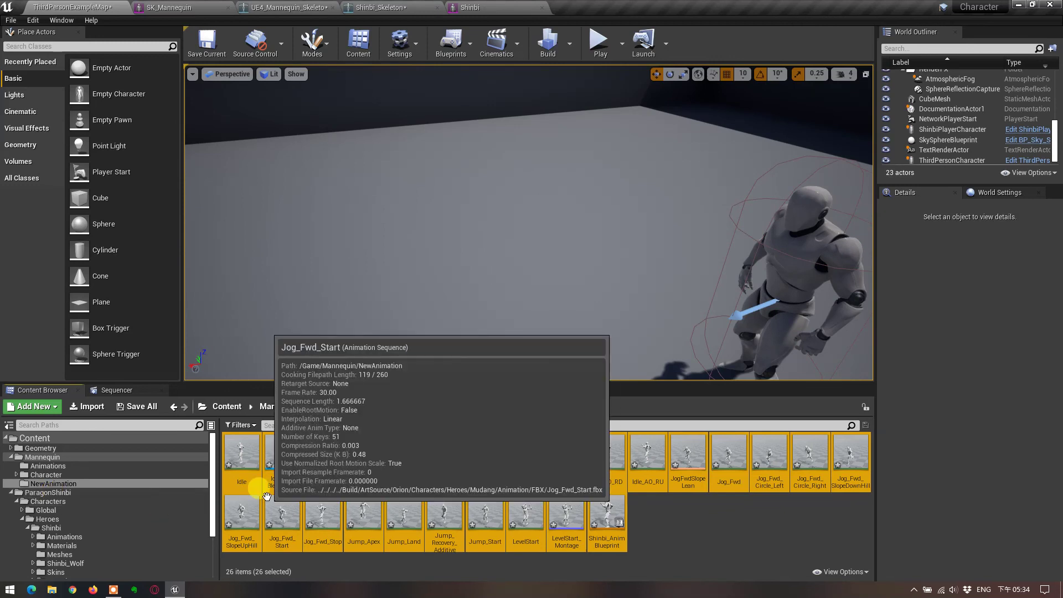
# Step: Briefly play-test the level and set Auto Possess Player to Player 0 on ThirdPersonCharacter
pyautogui.click(783, 274)
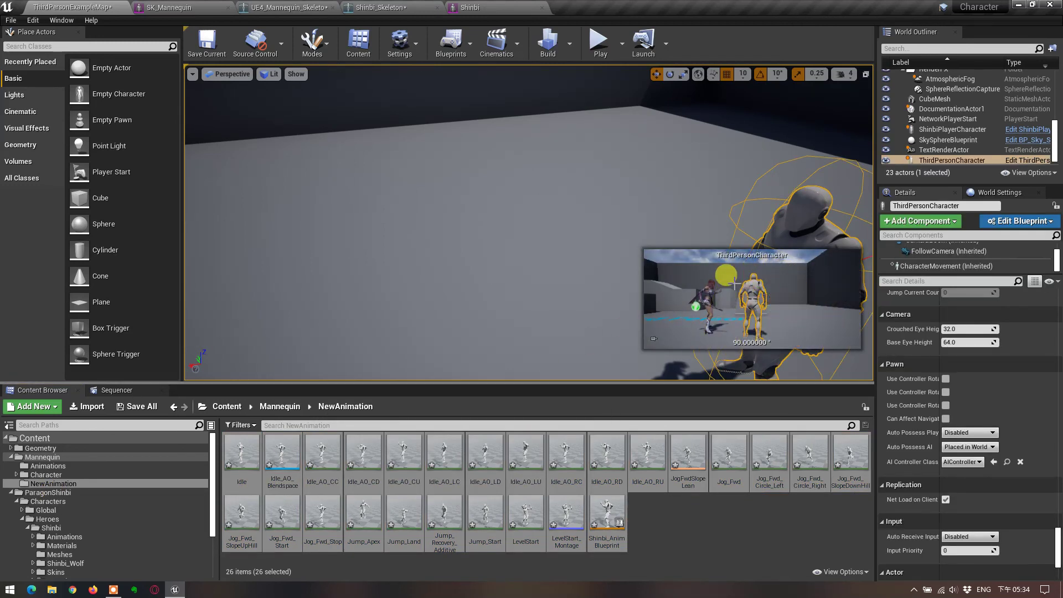
pyautogui.click(595, 47)
pyautogui.click(630, 48)
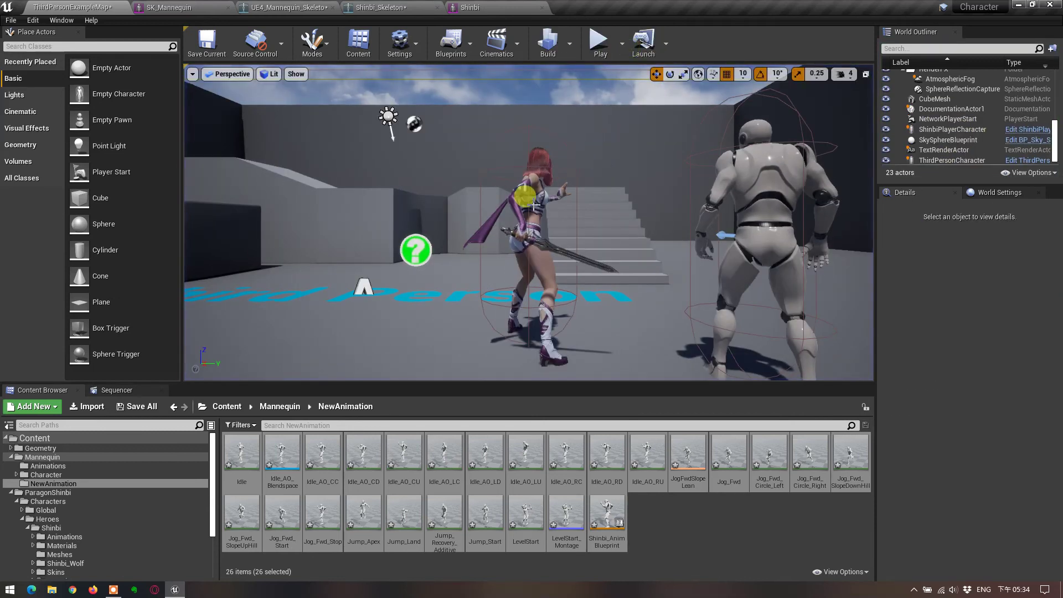
pyautogui.click(754, 235)
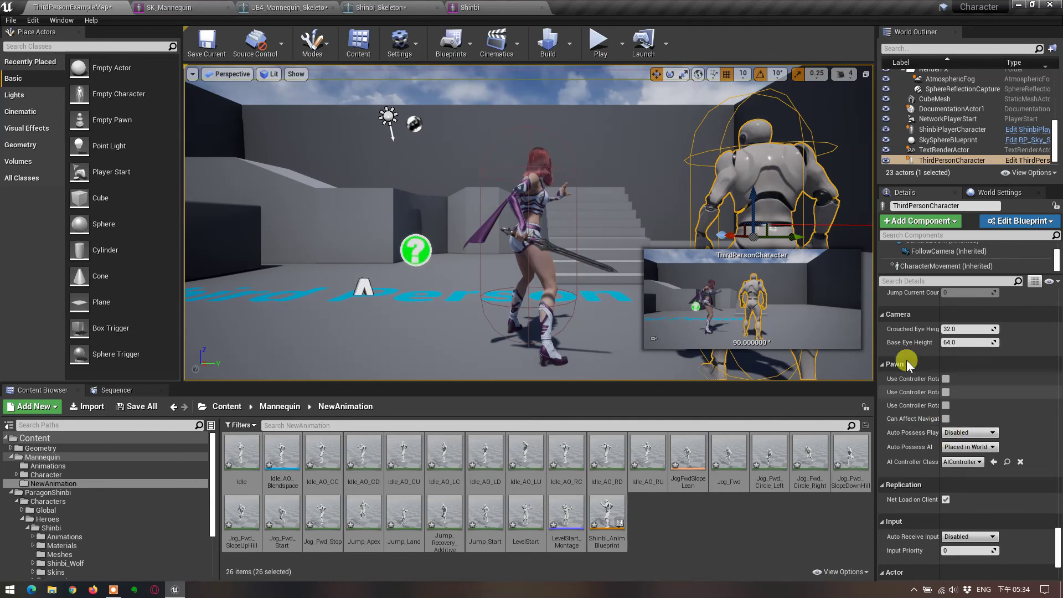
pyautogui.click(982, 433)
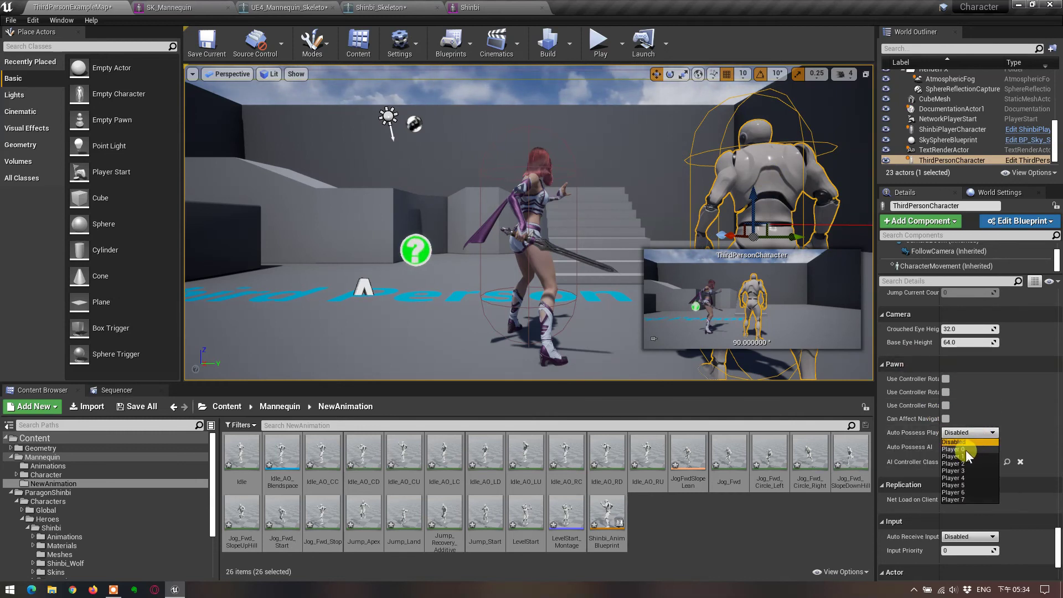
pyautogui.click(966, 450)
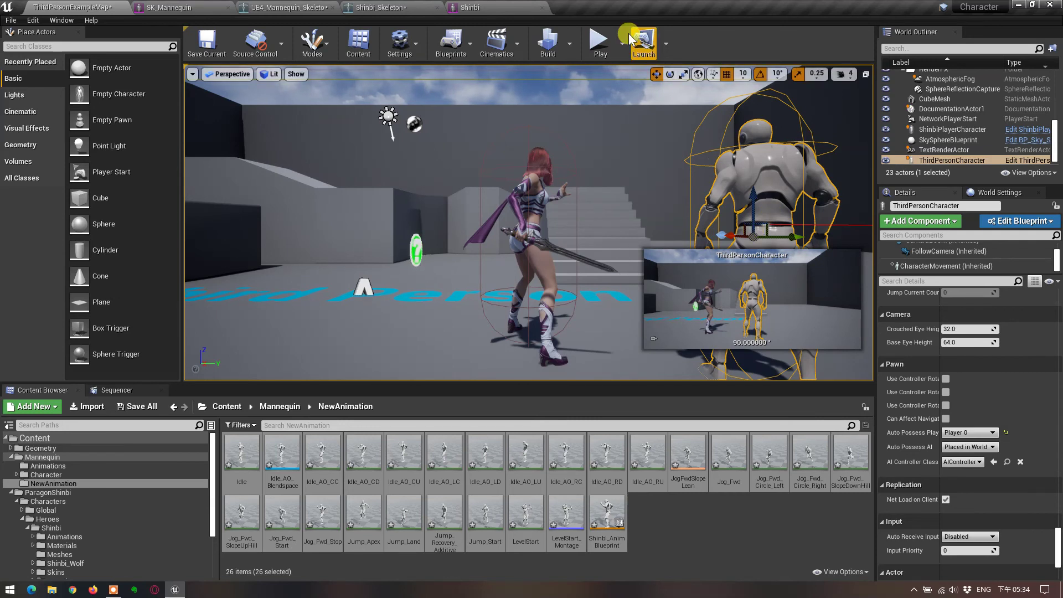
# Step: Play-test and stop the level, and set Auto Possess Player to Disabled on ShinbiPlayerCharacter
pyautogui.click(594, 47)
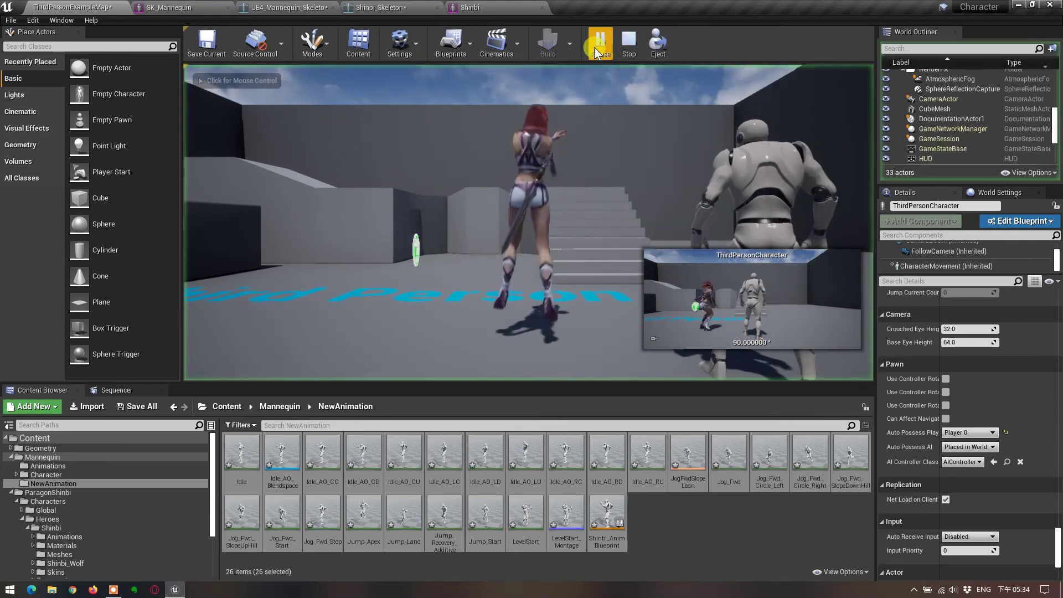
pyautogui.click(636, 47)
pyautogui.click(694, 202)
pyautogui.click(522, 192)
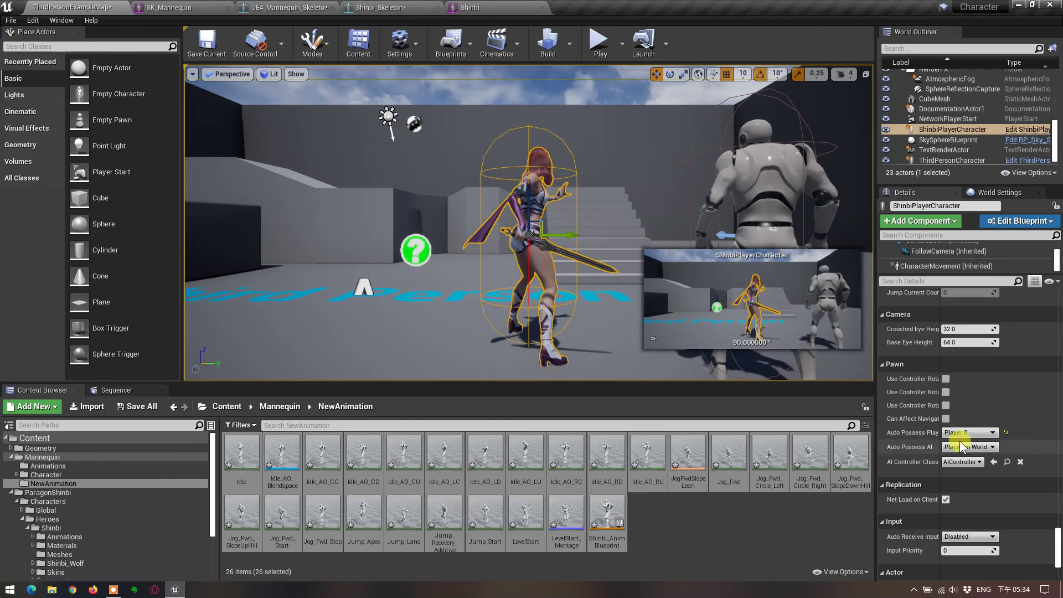
pyautogui.click(979, 431)
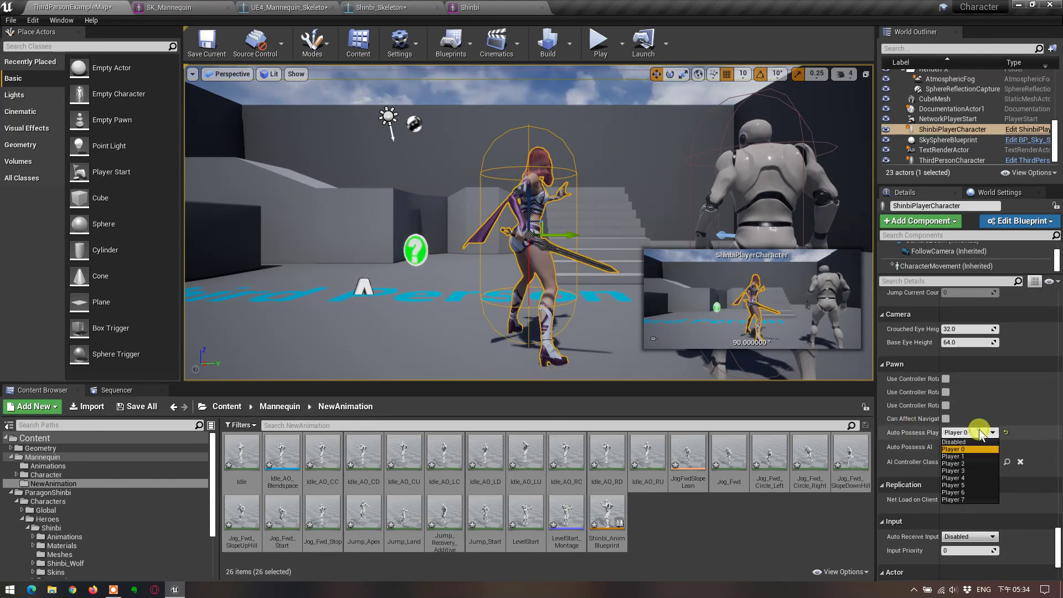
pyautogui.click(974, 443)
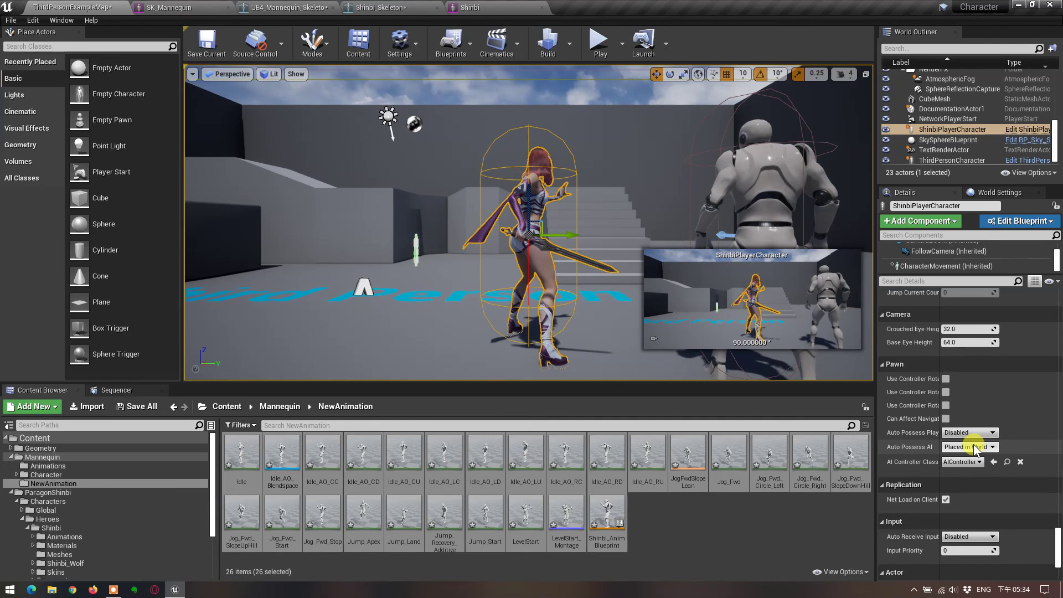
# Step: Play the level to check which character is player-controlled, and end the play session
pyautogui.click(599, 51)
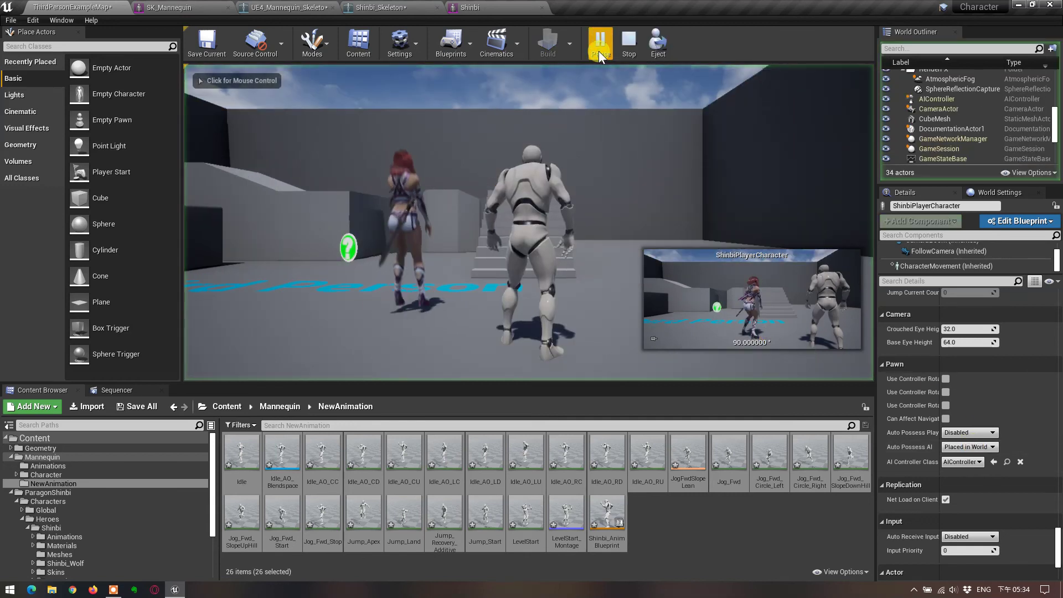
pyautogui.click(553, 221)
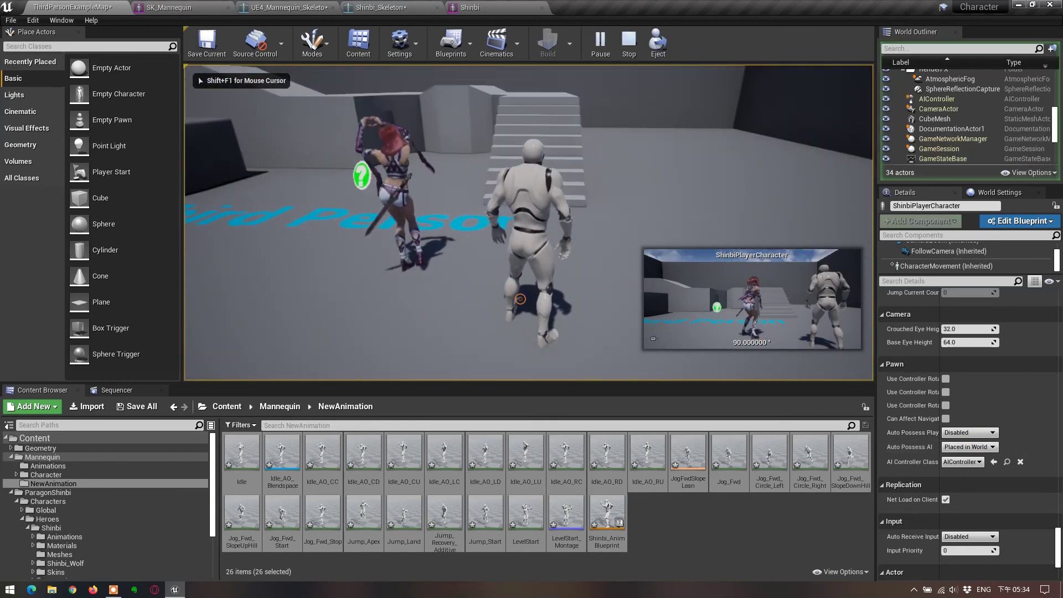
pyautogui.press('Escape')
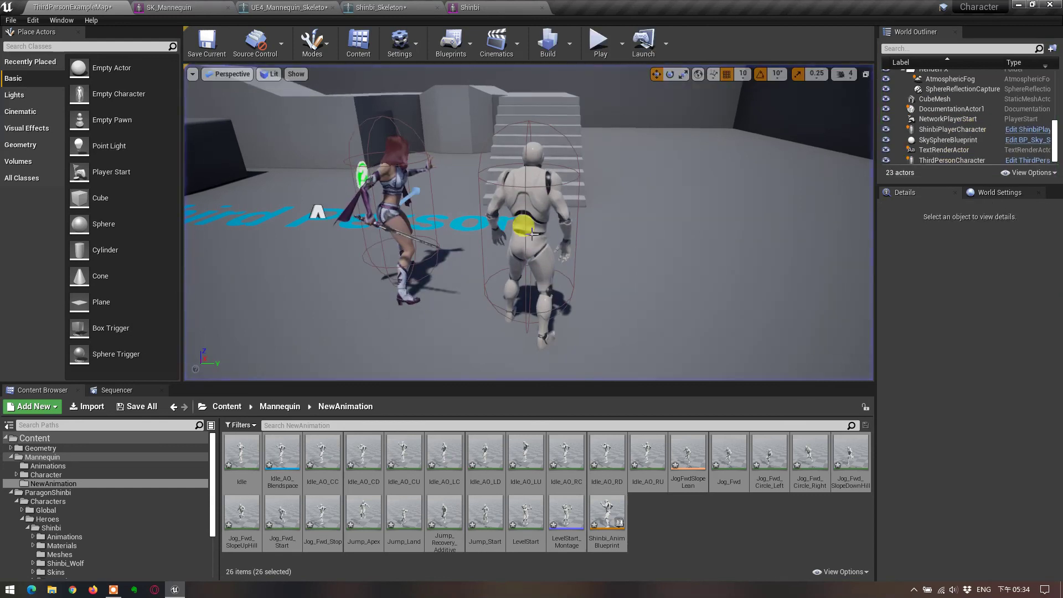
# Step: Set ThirdPersonCharacter's Anim Class to the retargeted Shinbi_AnimBlueprint
pyautogui.click(609, 217)
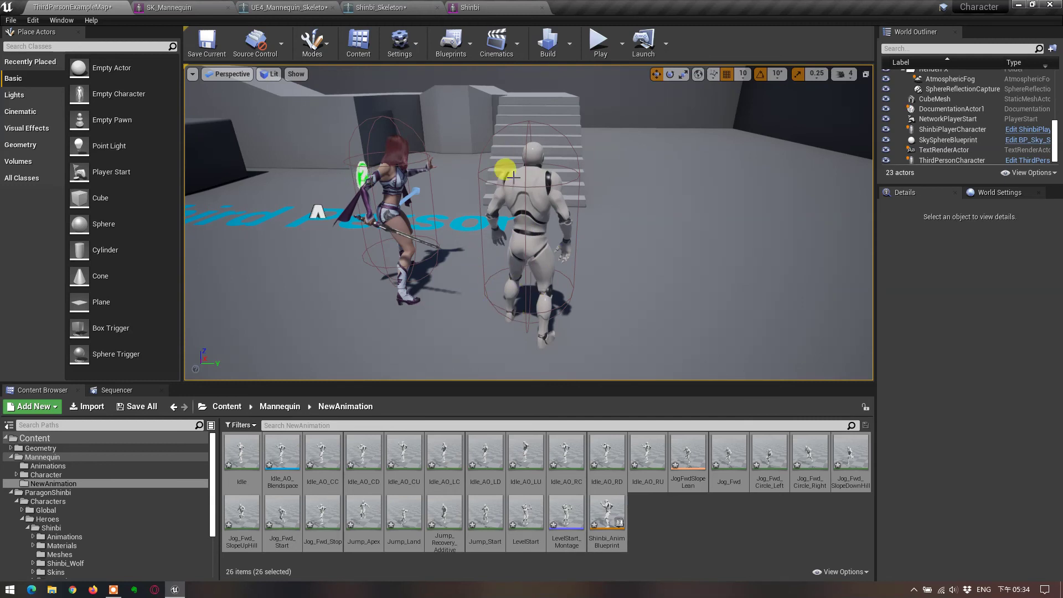
pyautogui.click(532, 219)
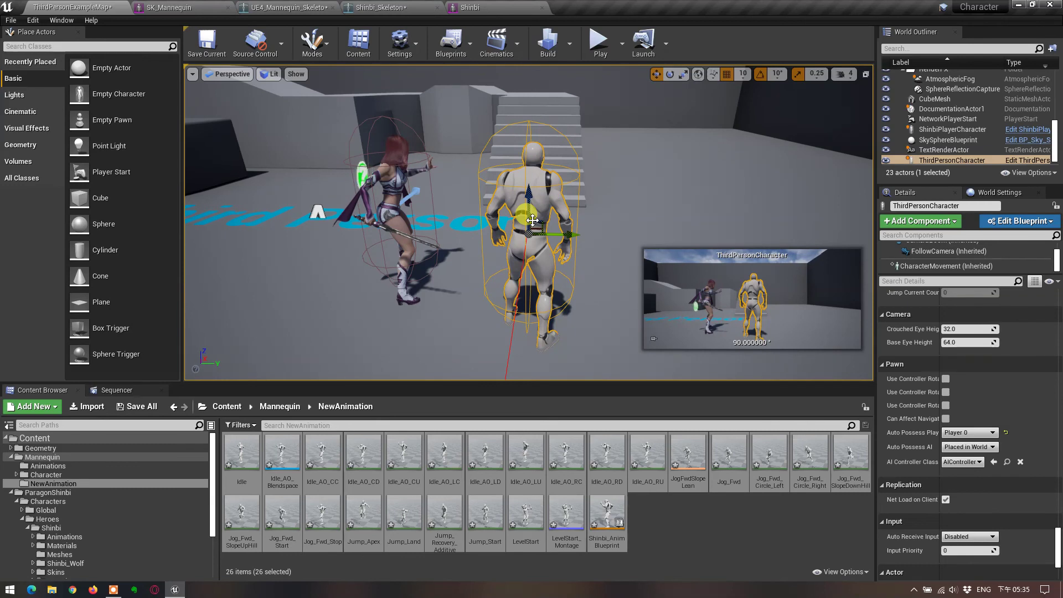
pyautogui.scroll(5, 924, 419)
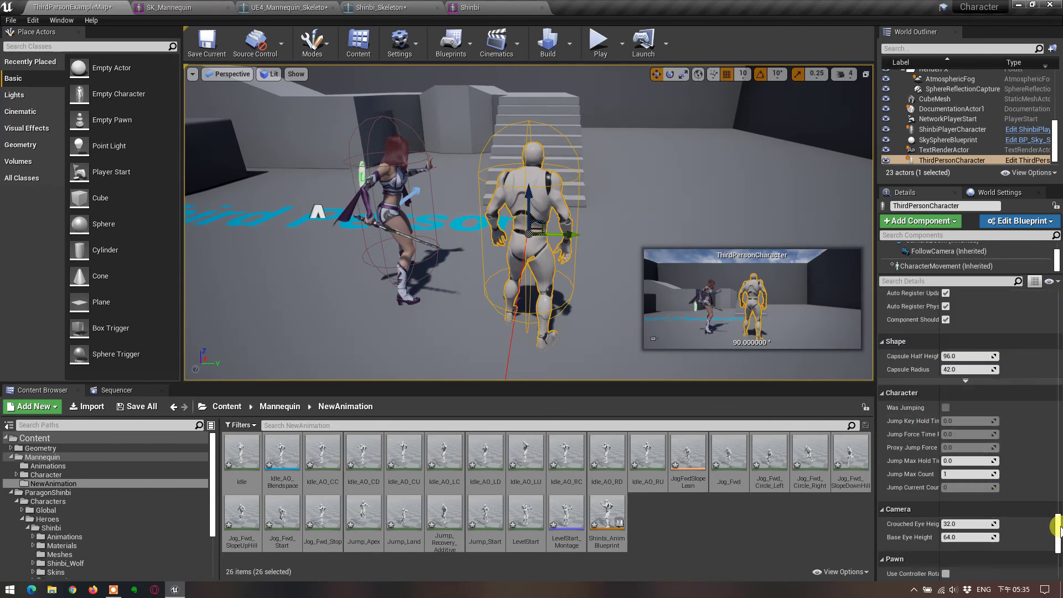
pyautogui.moveTo(1056, 529); pyautogui.dragTo(1058, 308)
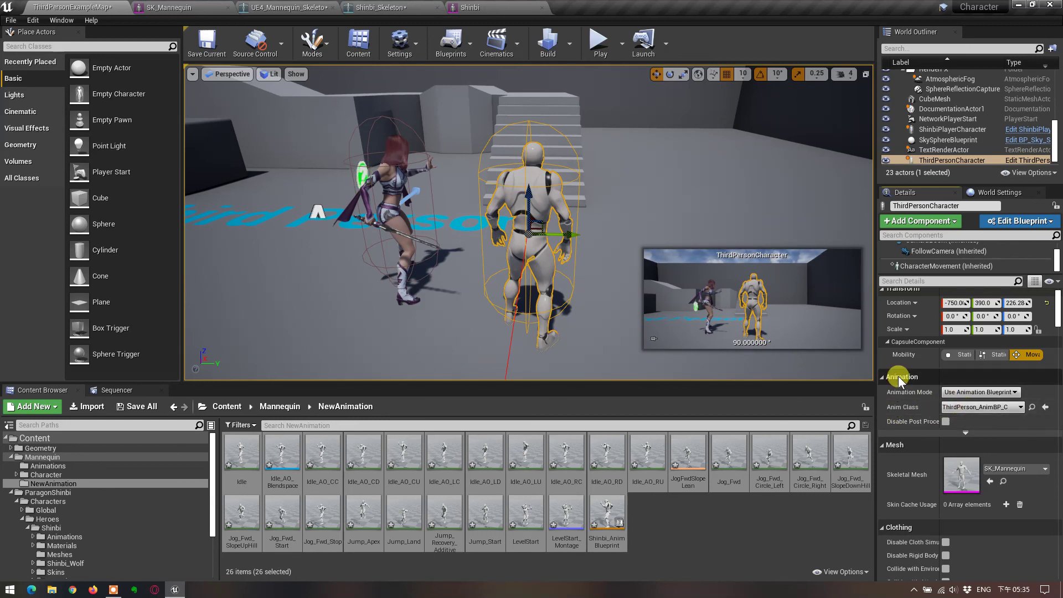
pyautogui.click(984, 407)
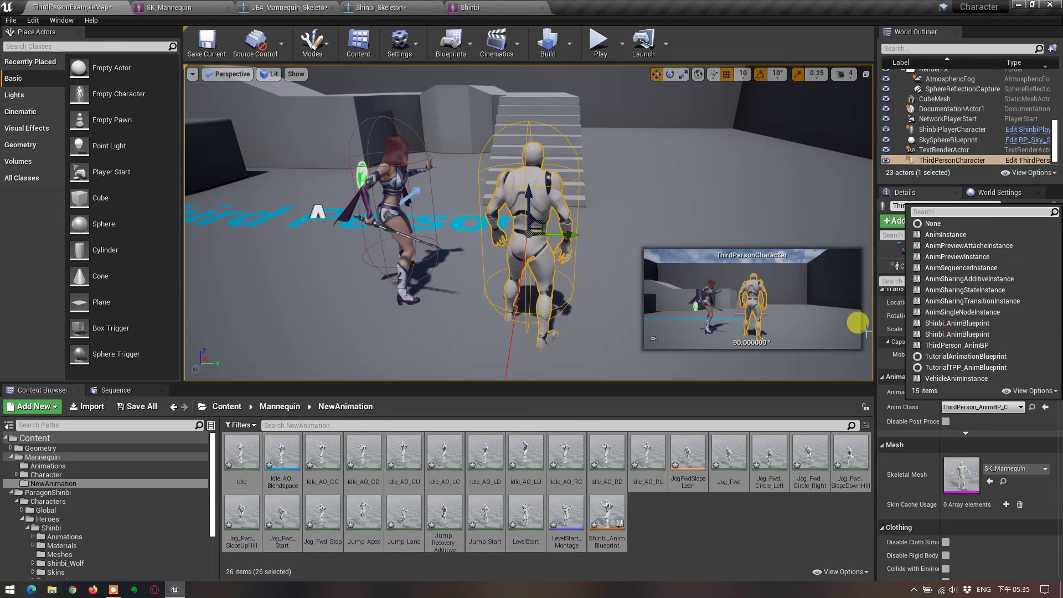
pyautogui.click(951, 335)
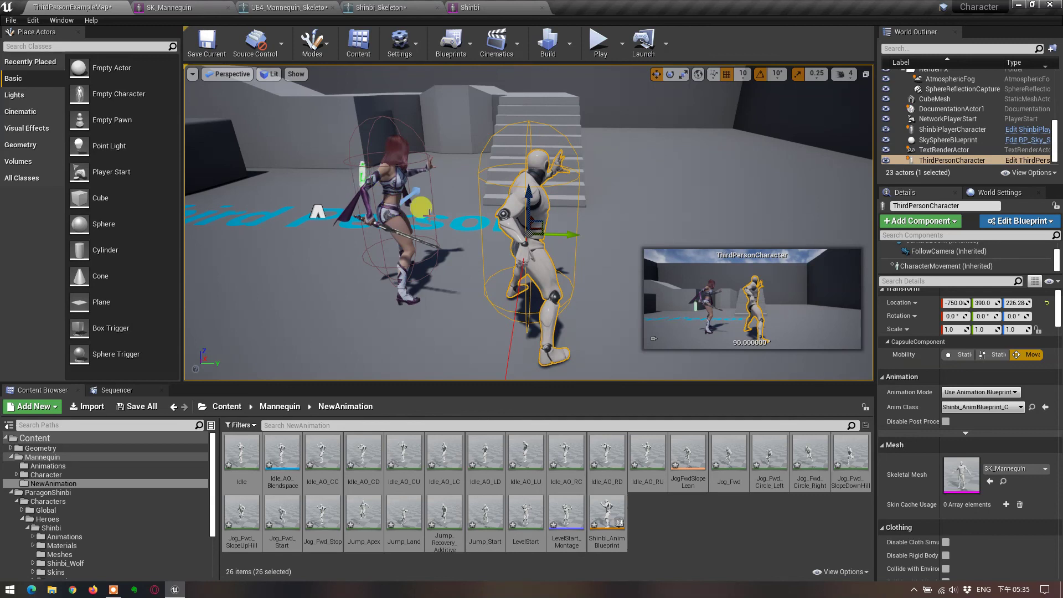
# Step: Play the level and run the mannequin around, over the stairs and floor, to test the retargeted animations
pyautogui.click(594, 52)
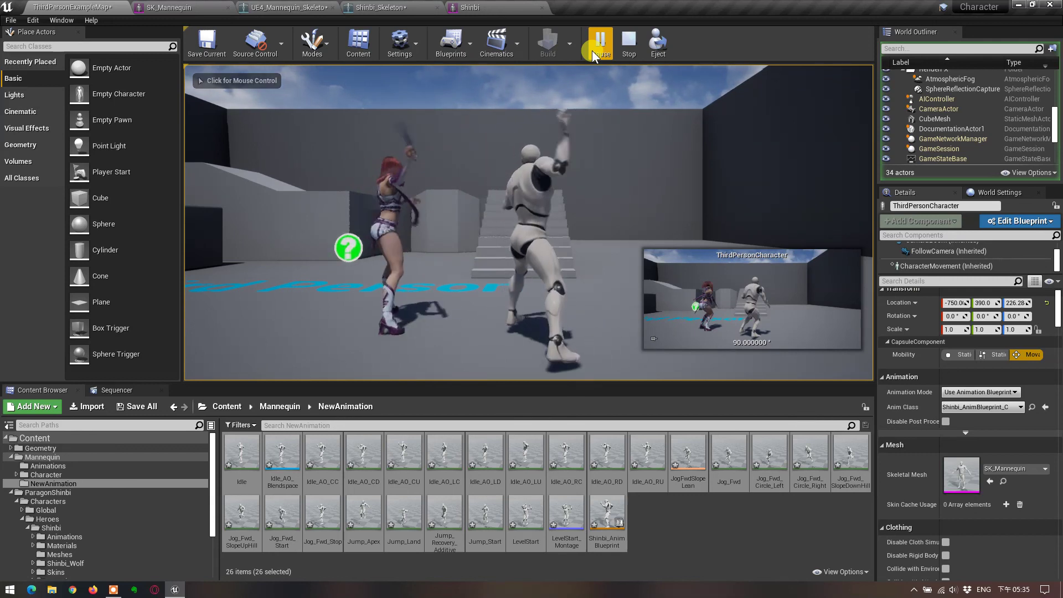
pyautogui.click(551, 228)
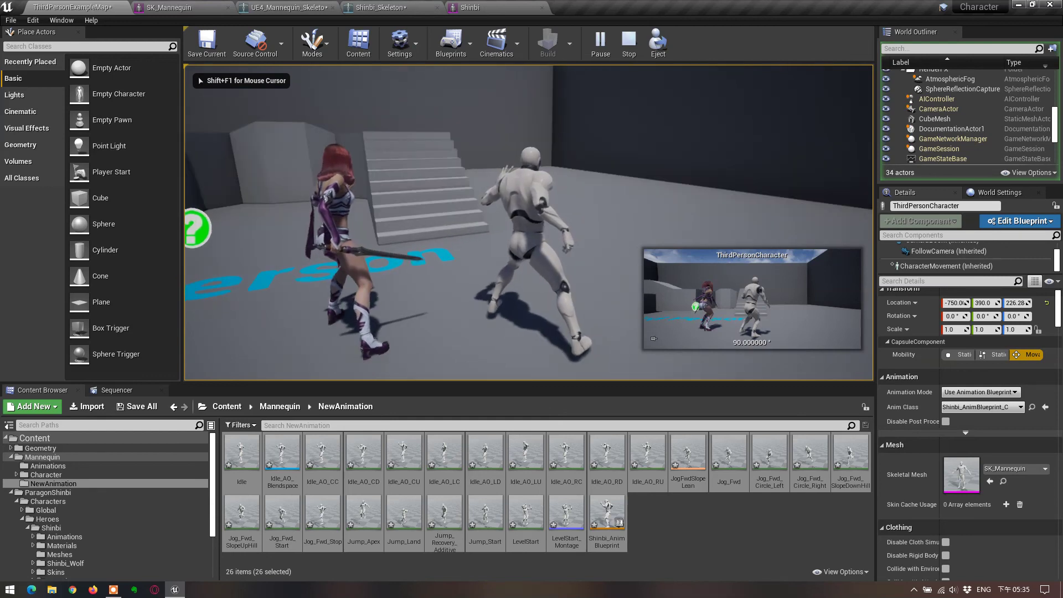
pyautogui.press('w')
pyautogui.press('w')
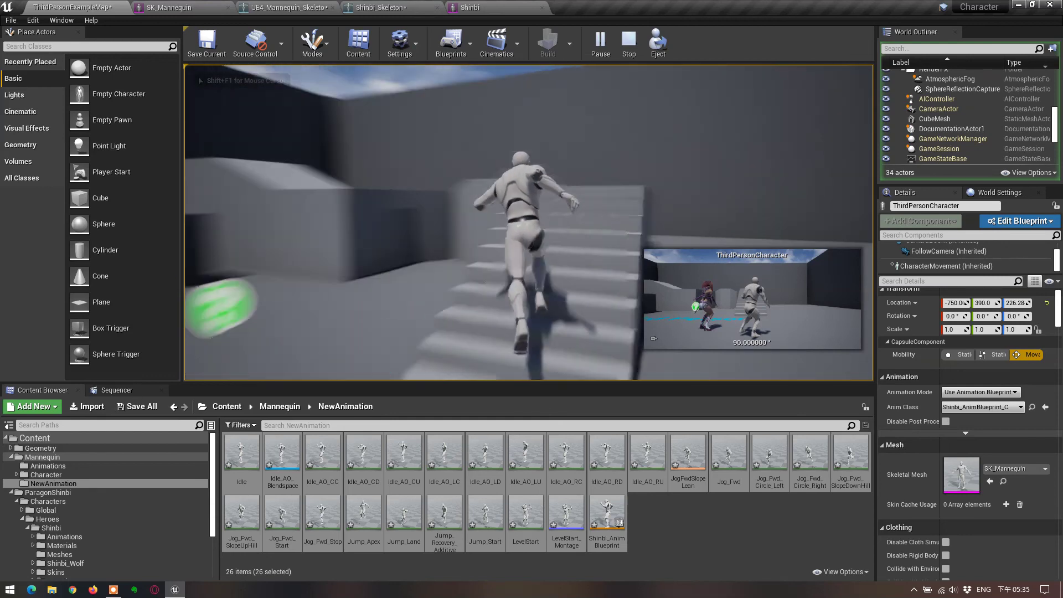
pyautogui.press('w')
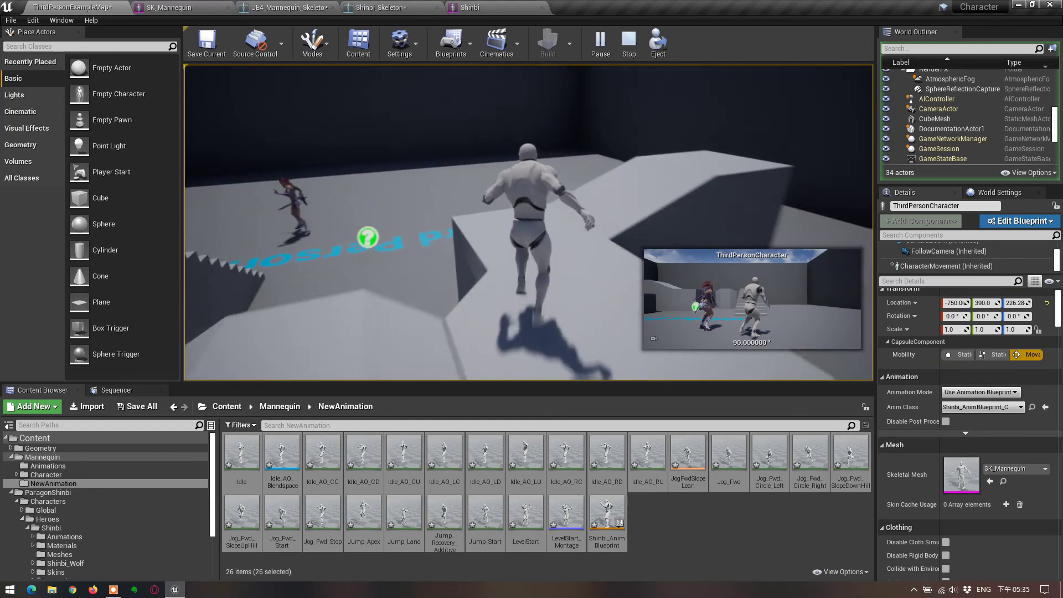
pyautogui.press('w')
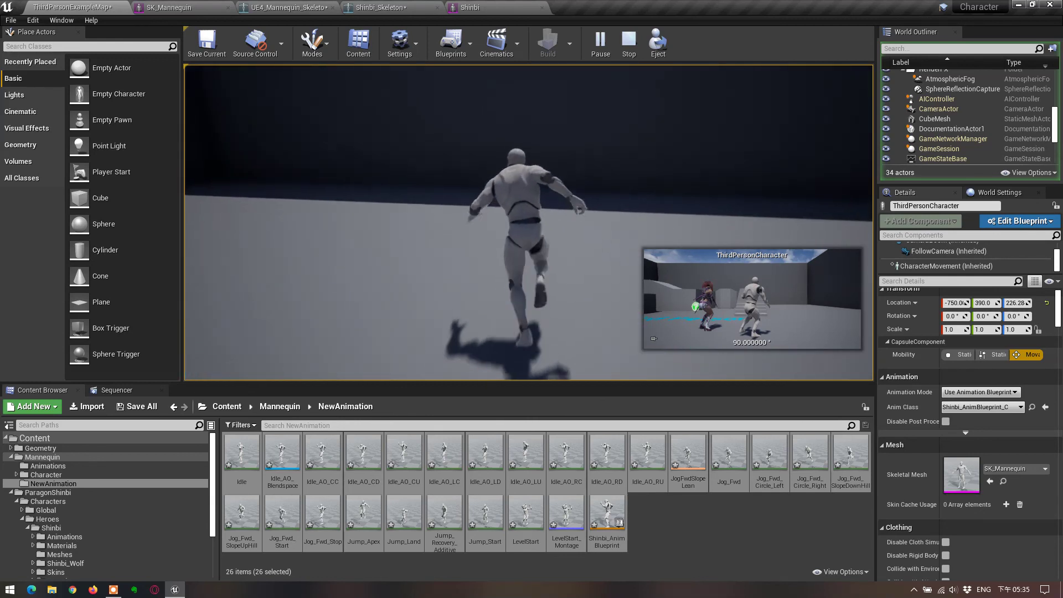
pyautogui.press('w')
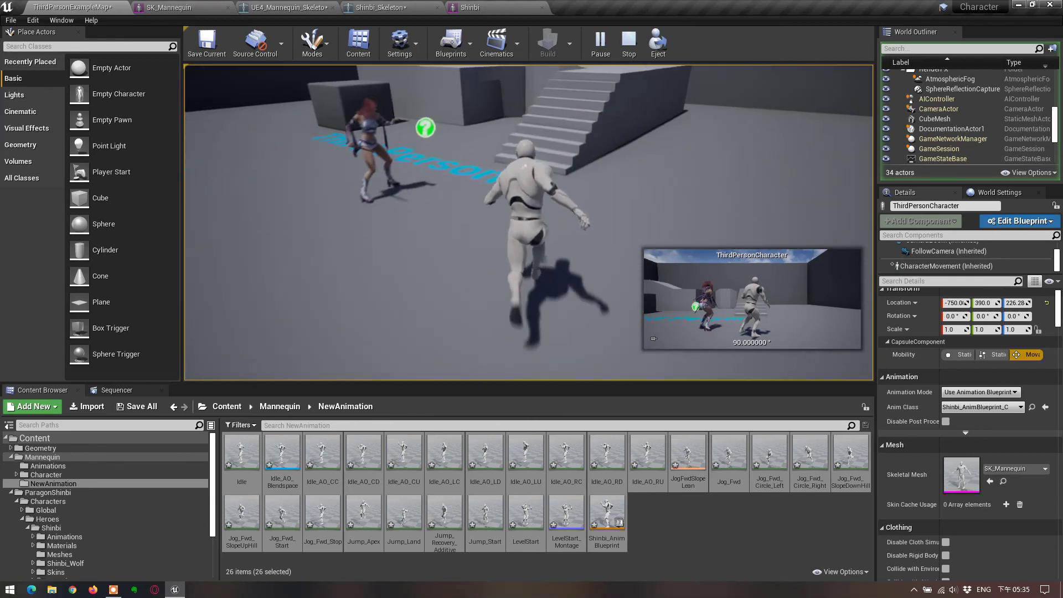